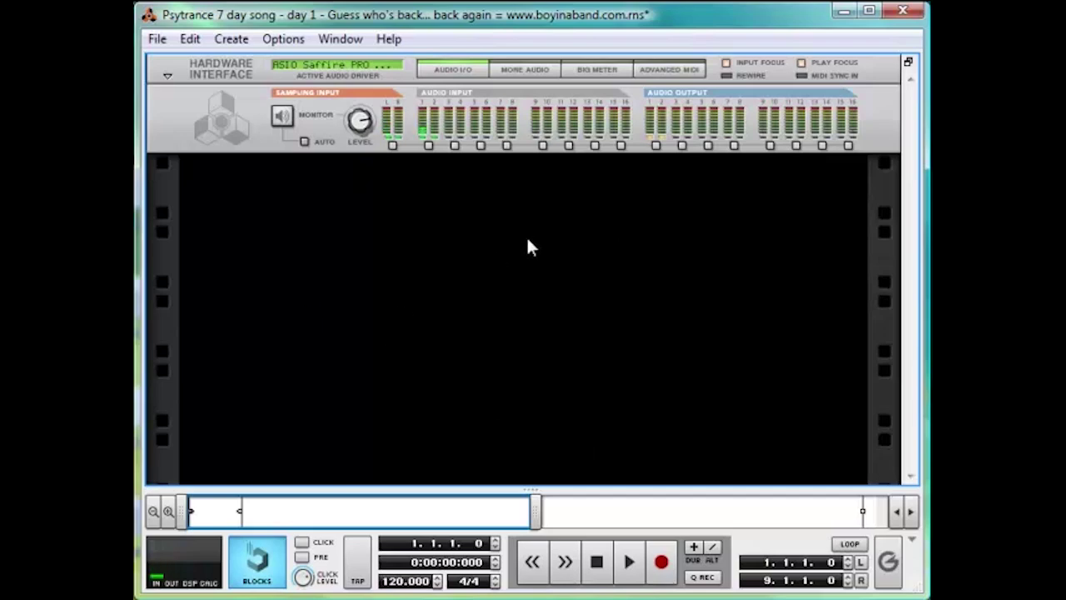
# Add an MClass Mastering Suite Combi, fold it up, and add a Mixer 14:2 below it.
pyautogui.rightClick(464, 215)
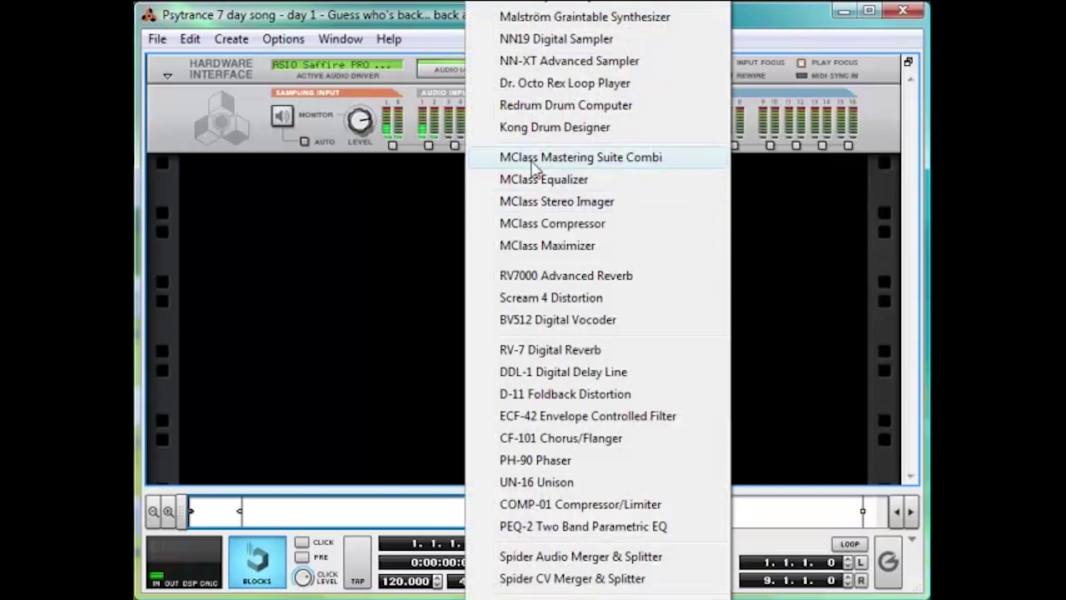
pyautogui.click(631, 163)
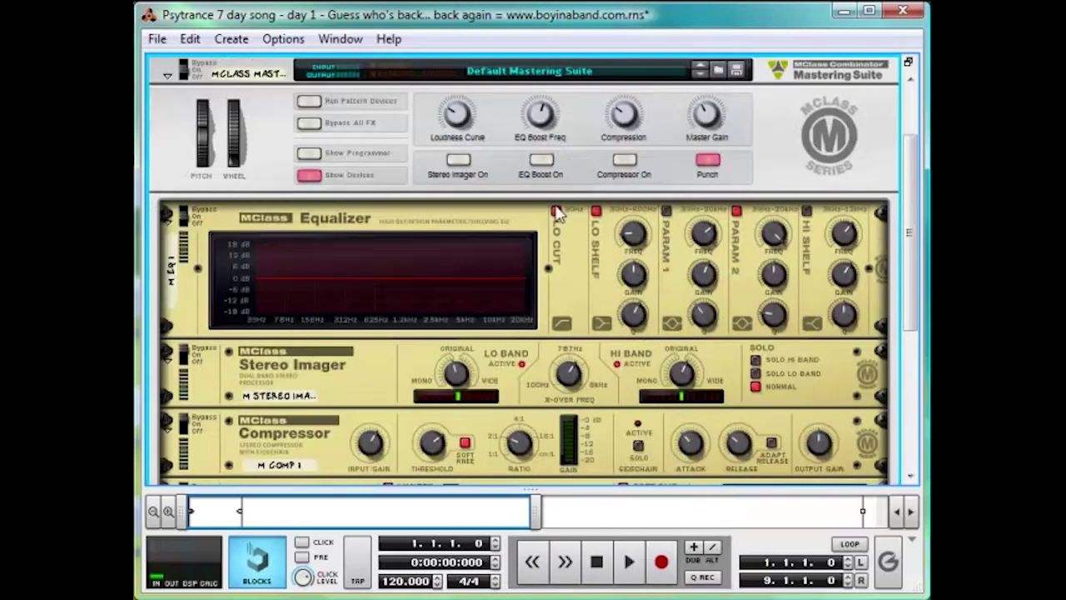
pyautogui.click(167, 75)
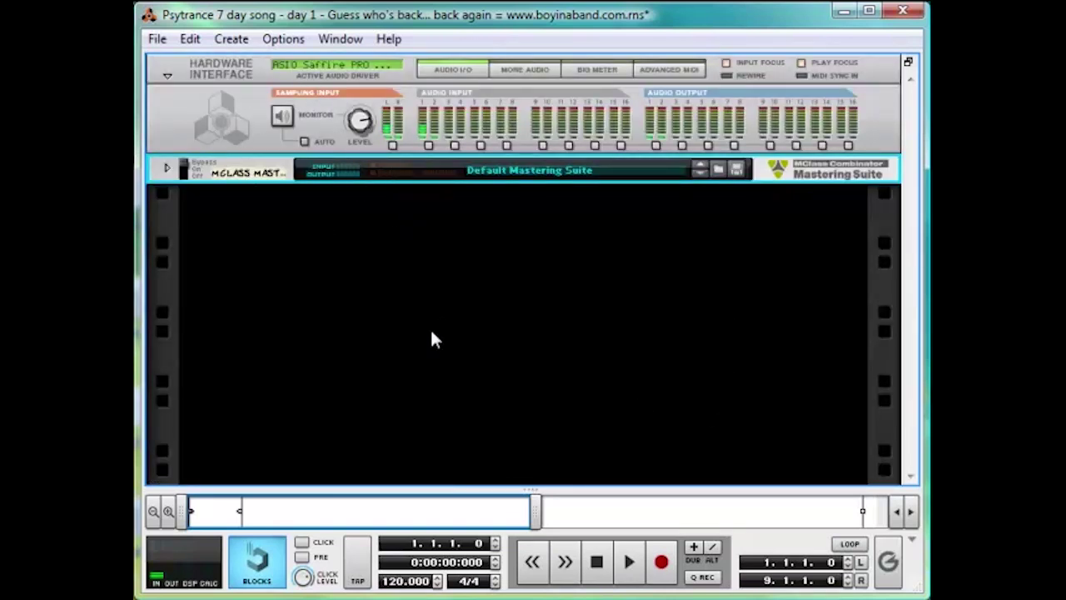
pyautogui.click(420, 284)
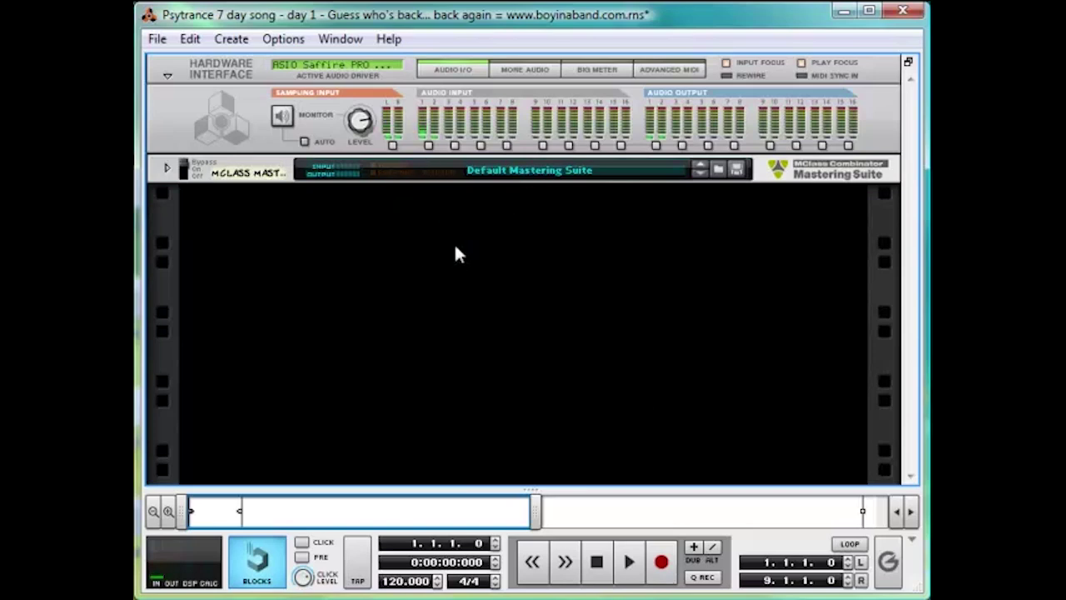
pyautogui.rightClick(450, 245)
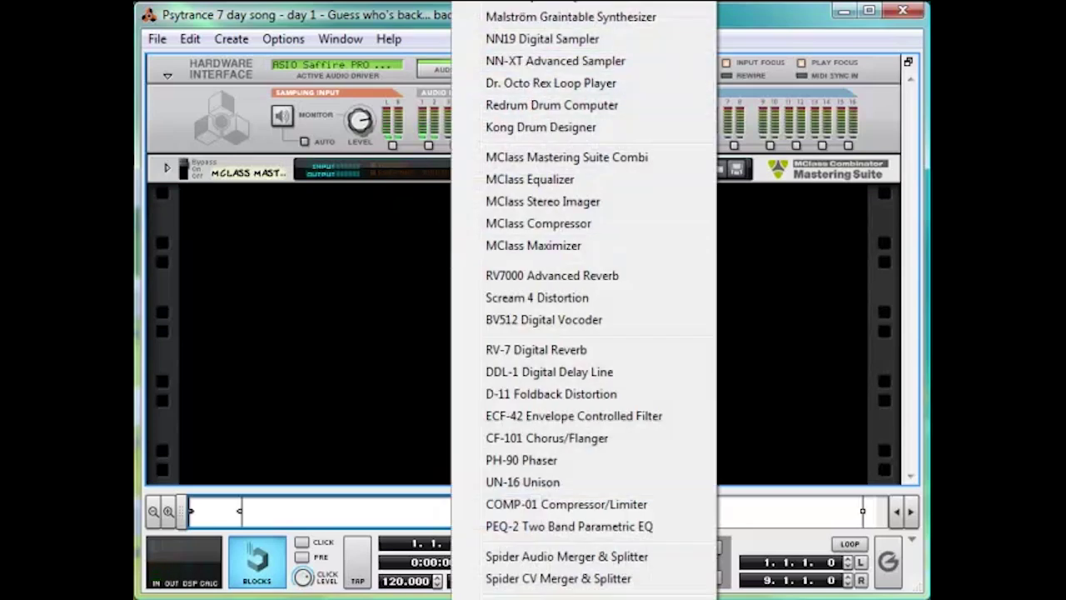
pyautogui.click(549, 16)
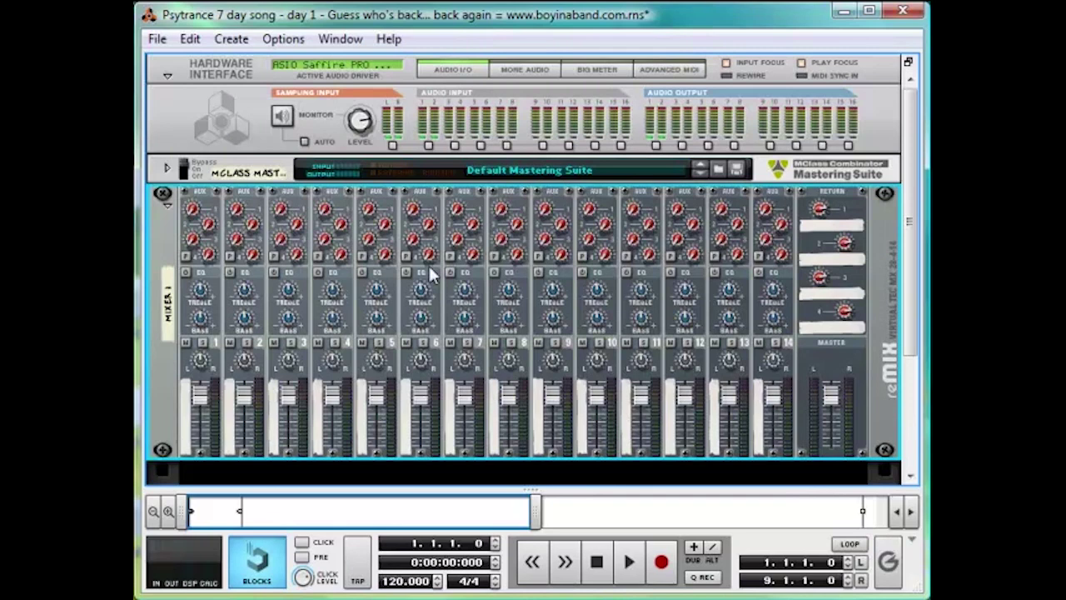
# Create a Combinator below the mixer and rename it 'Beat'.
pyautogui.scroll(-3, 437, 271)
pyautogui.rightClick(452, 358)
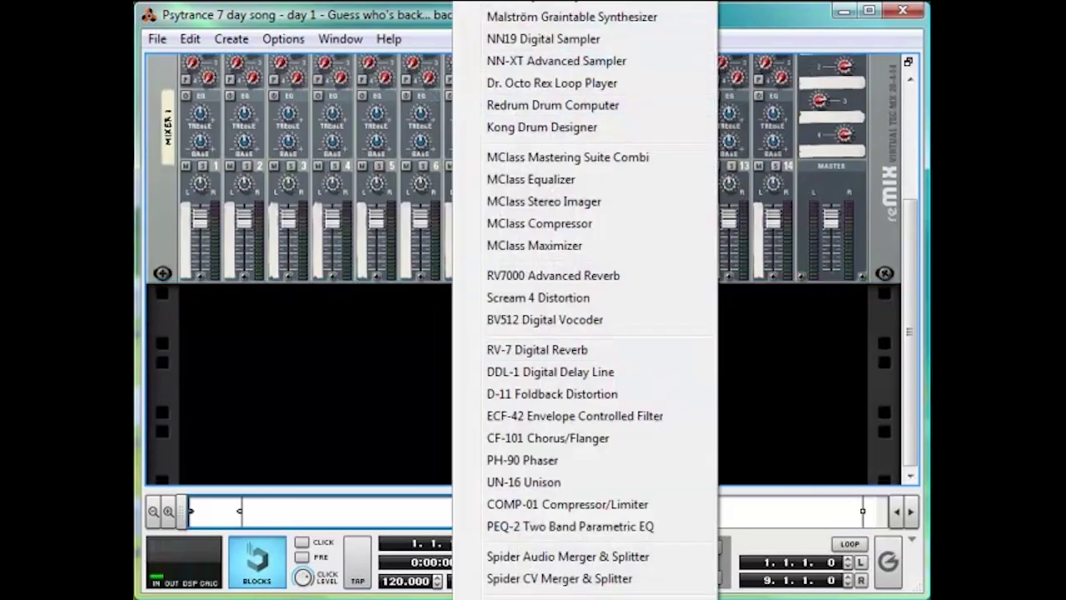
pyautogui.click(545, 3)
pyautogui.click(258, 305)
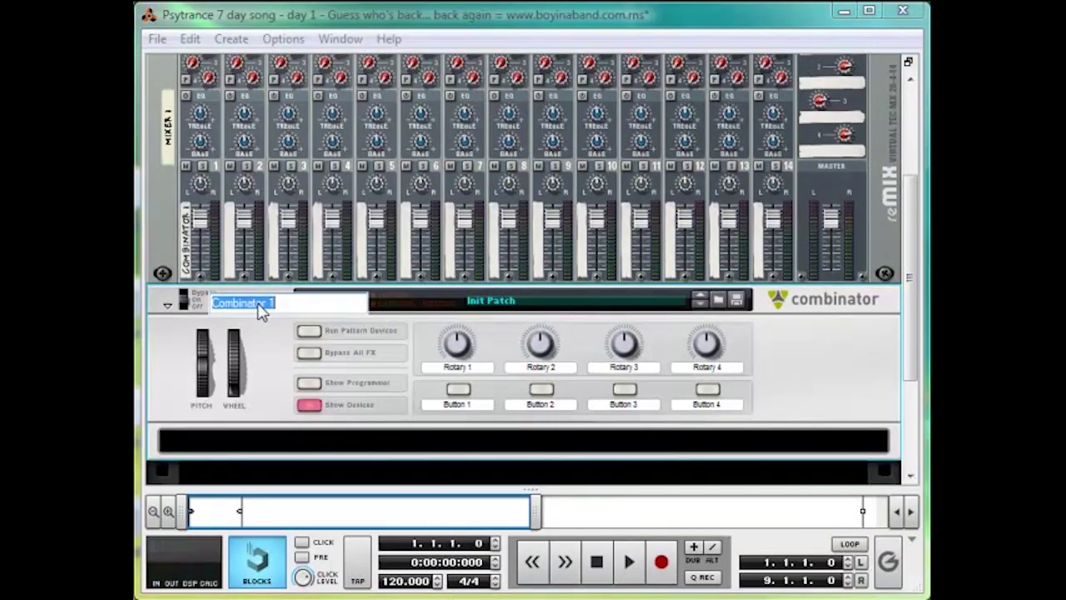
pyautogui.write('Beat')
pyautogui.press('Return')
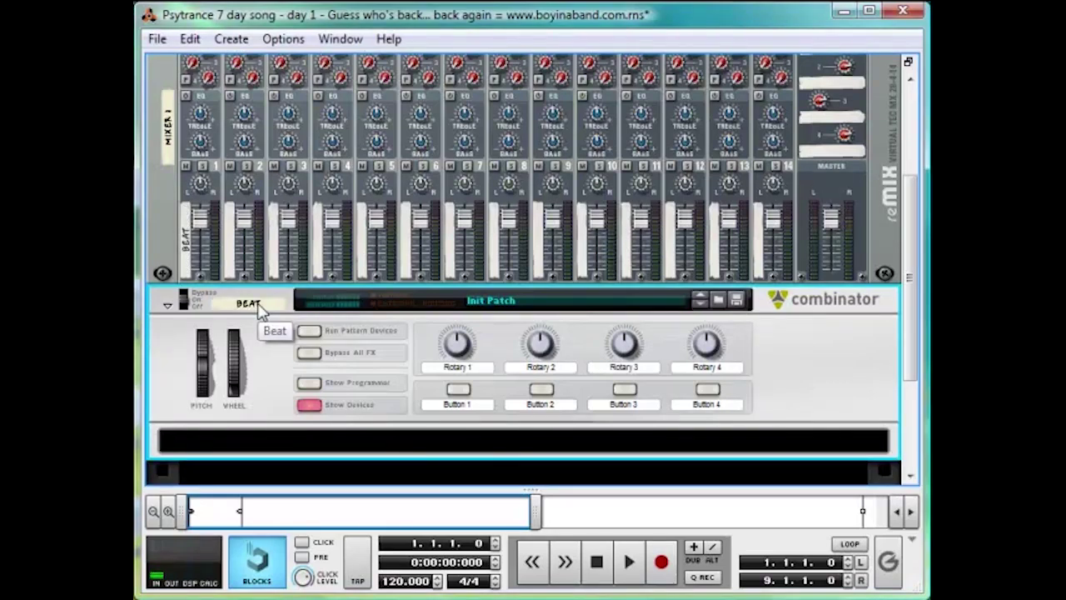
# Add a Line Mixer 6:2 inside the Beat combinator.
pyautogui.scroll(-1, 298, 307)
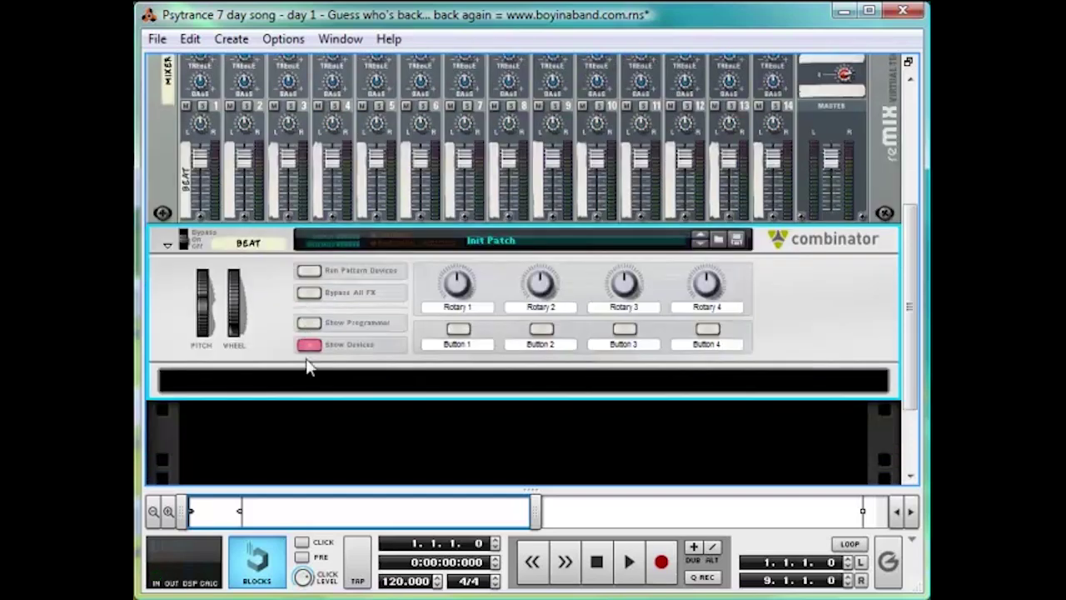
pyautogui.rightClick(306, 386)
pyautogui.moveTo(483, 46)
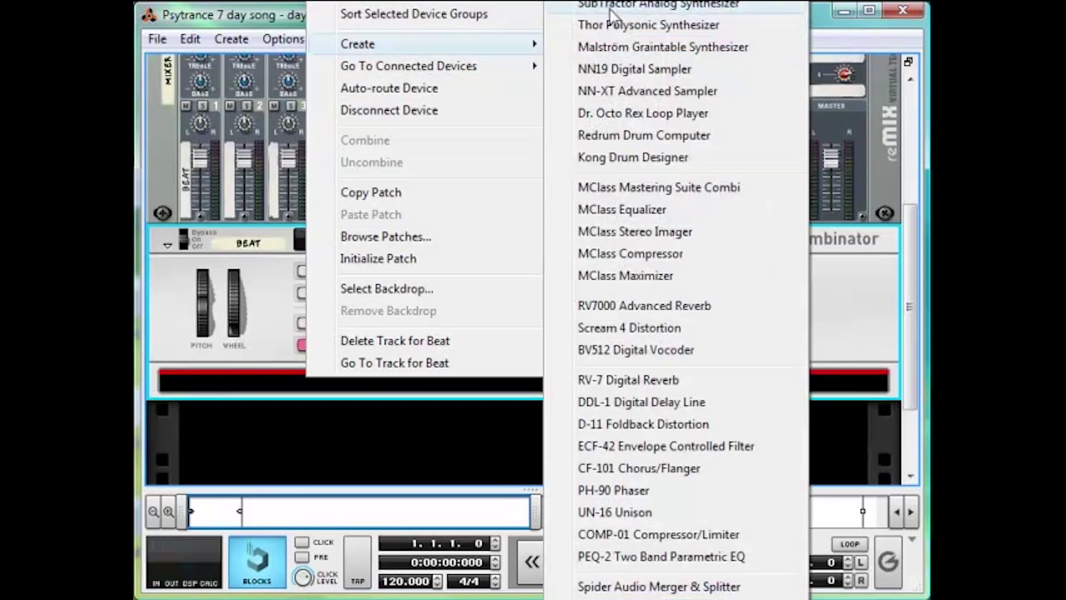
pyautogui.click(616, 2)
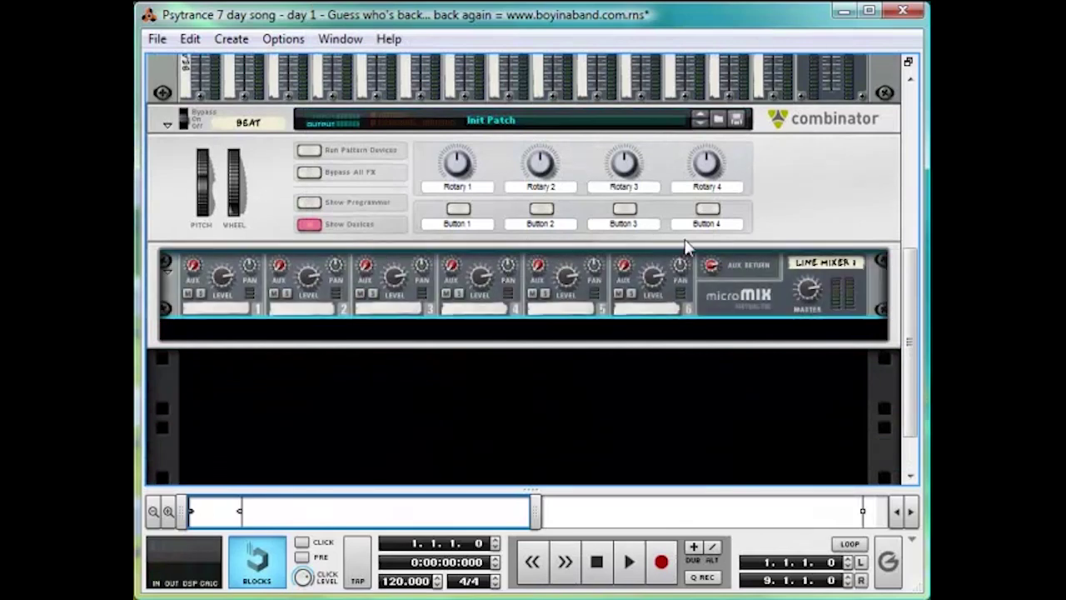
pyautogui.scroll(-1, 221, 285)
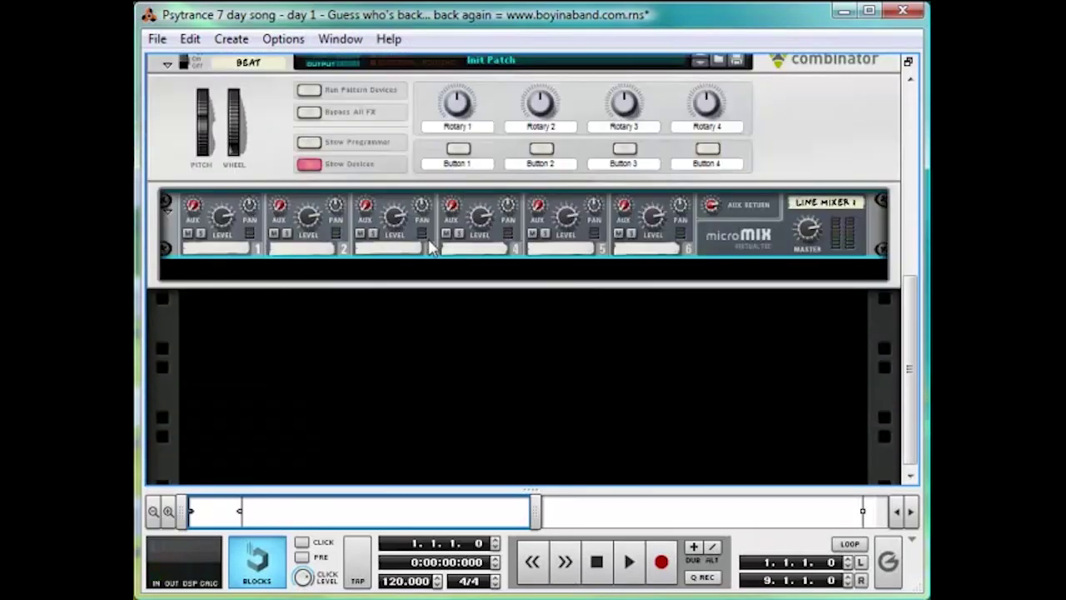
# Create a Kong Drum Designer feeding the Beat line mixer.
pyautogui.rightClick(218, 241)
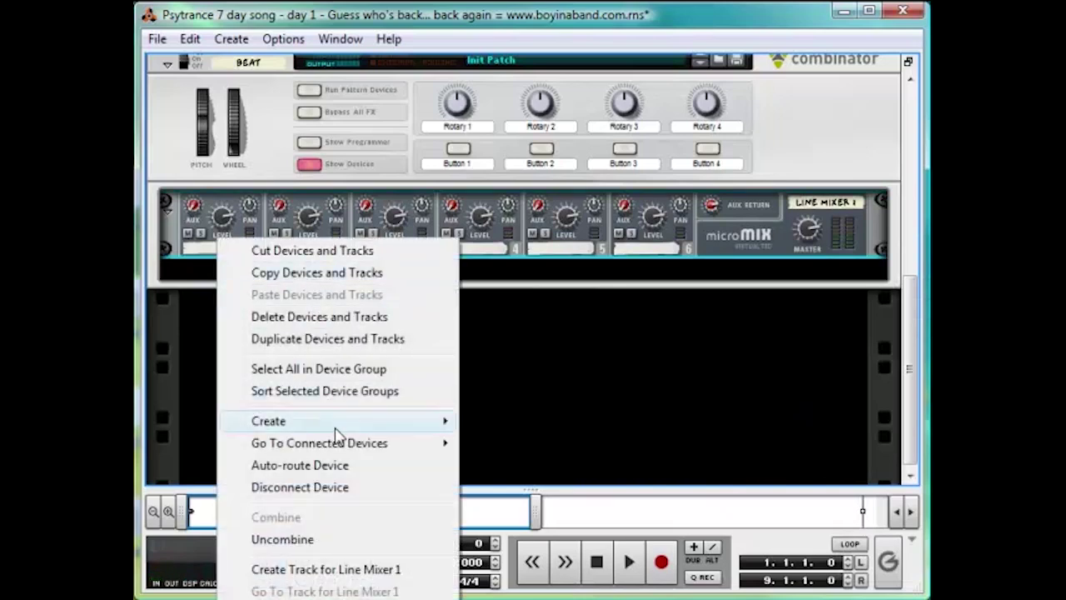
pyautogui.moveTo(350, 421)
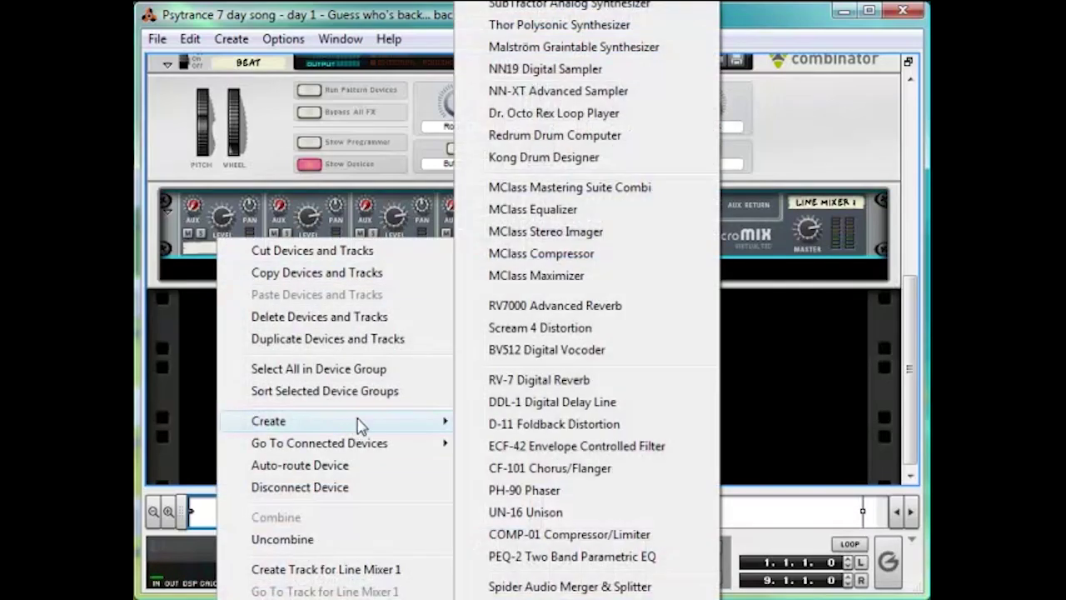
pyautogui.click(588, 160)
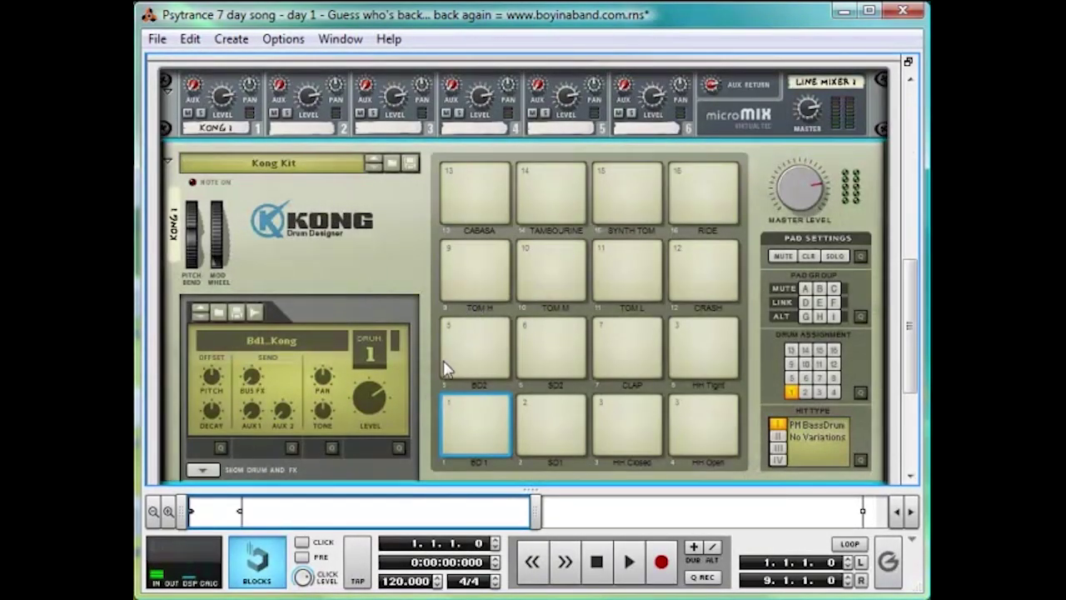
# Audition Kong's default pads 1, 2, 5, 6 and 16, then reset Kong to Init Patch.
pyautogui.click(527, 416)
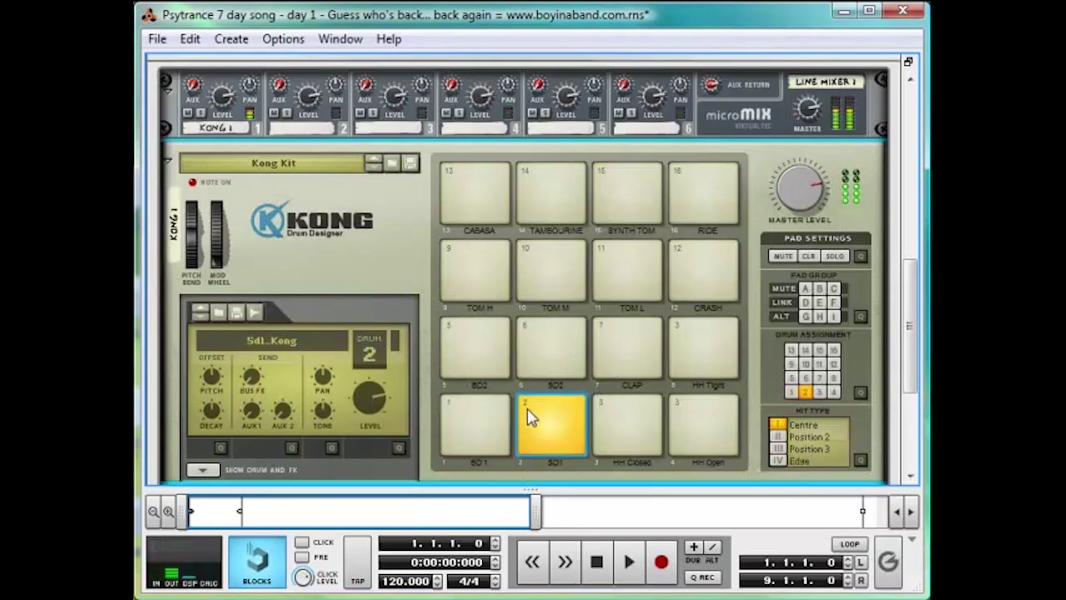
pyautogui.click(474, 426)
pyautogui.click(533, 423)
pyautogui.click(541, 358)
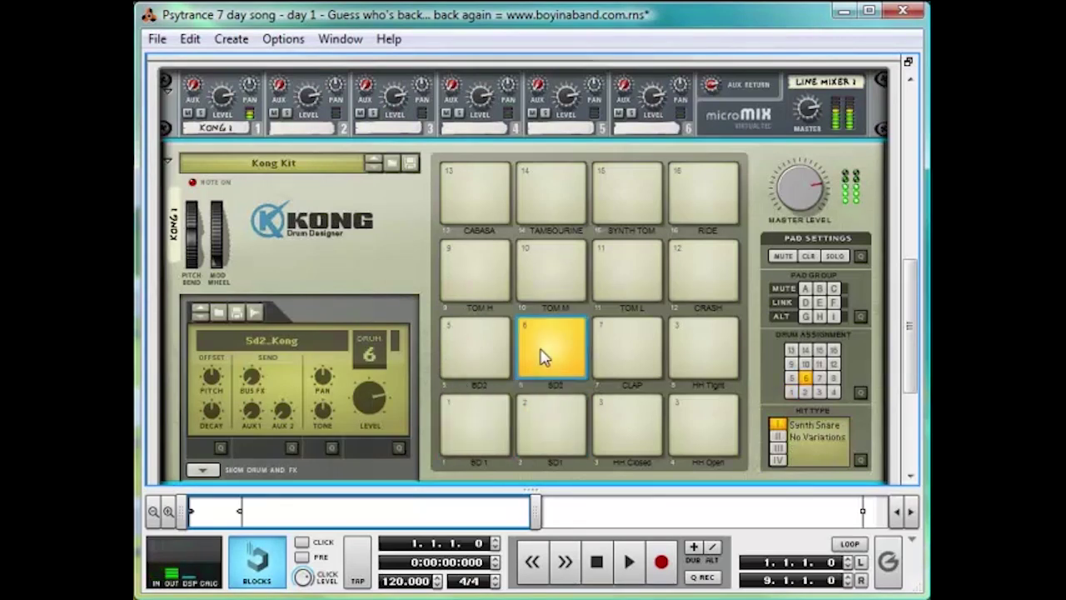
pyautogui.click(481, 356)
pyautogui.click(541, 353)
pyautogui.click(480, 356)
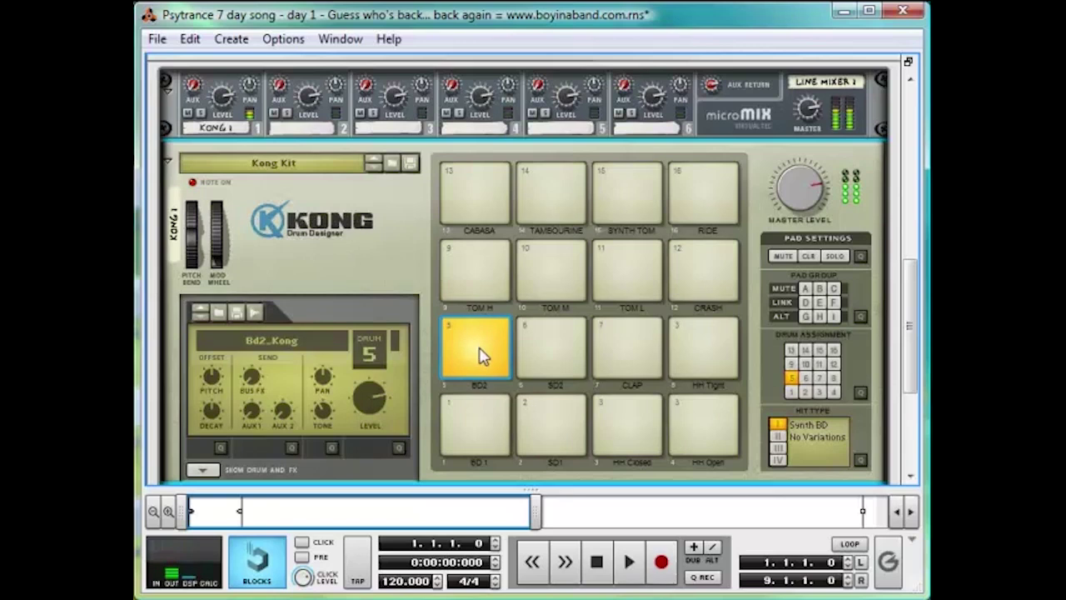
pyautogui.click(705, 218)
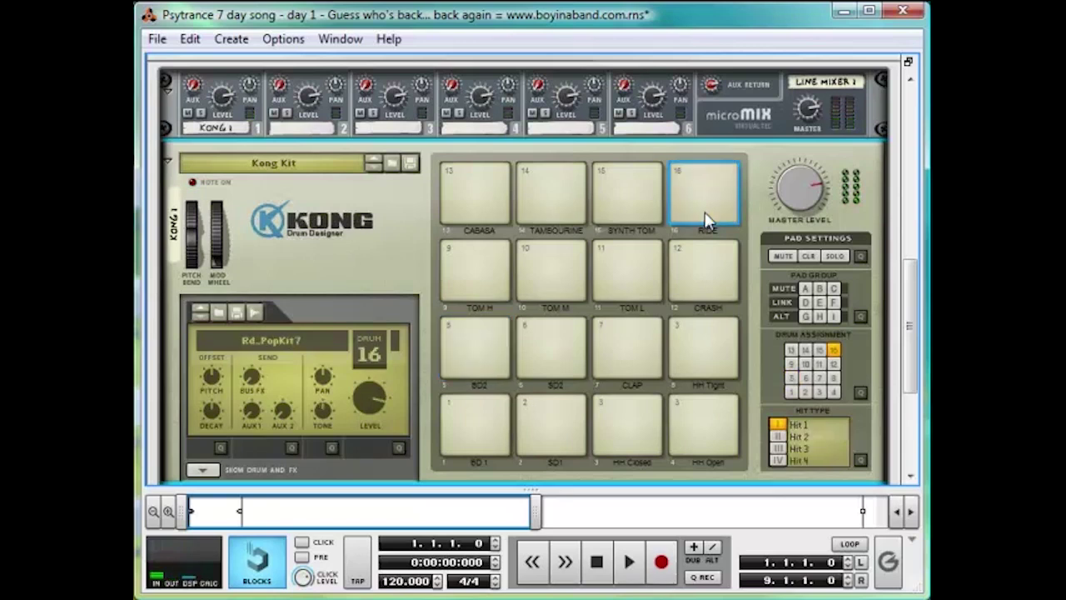
pyautogui.rightClick(384, 254)
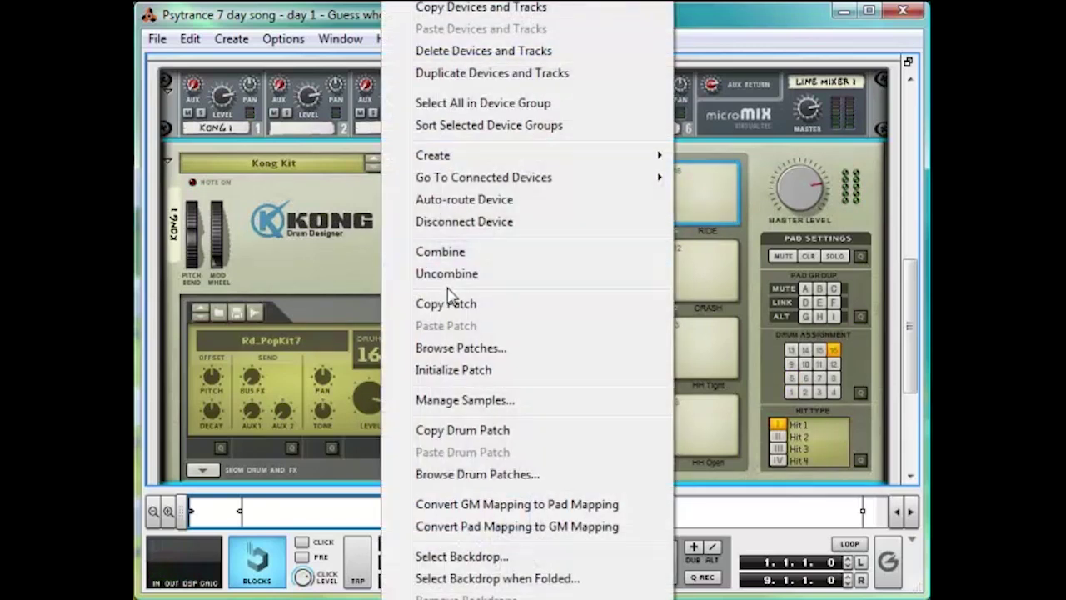
pyautogui.click(485, 369)
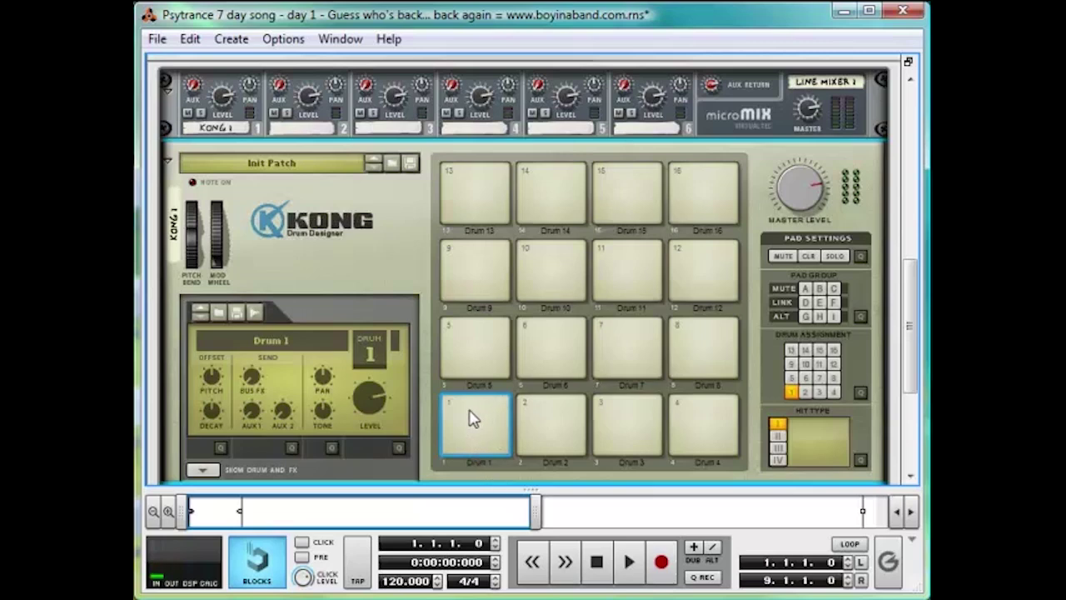
# Load a Synth Bass Drum module into Kong's pad 1.
pyautogui.scroll(-3, 469, 417)
pyautogui.click(491, 300)
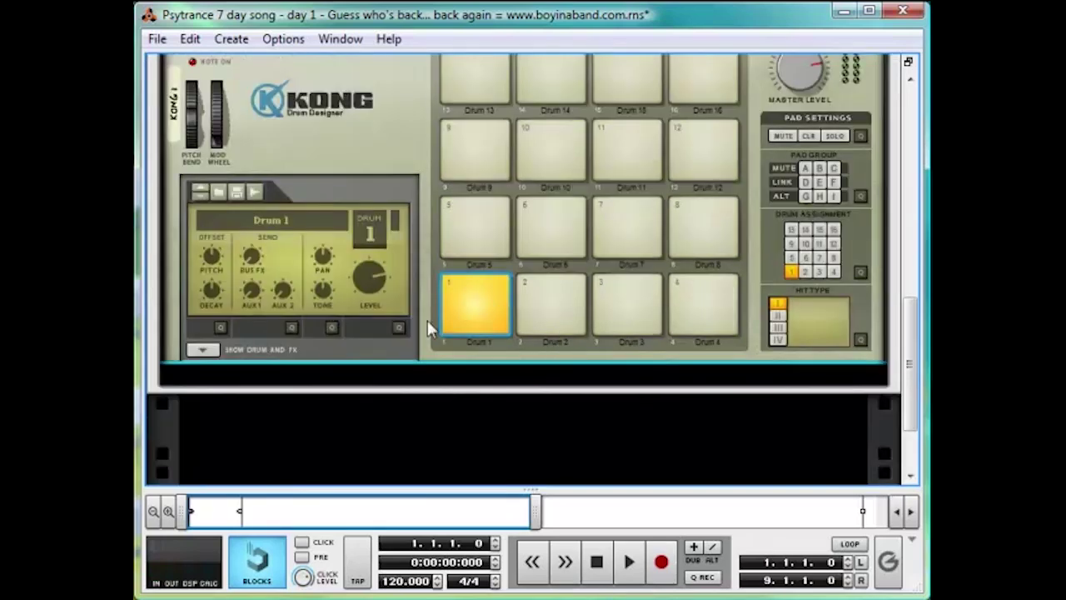
pyautogui.click(199, 350)
pyautogui.scroll(-4, 295, 307)
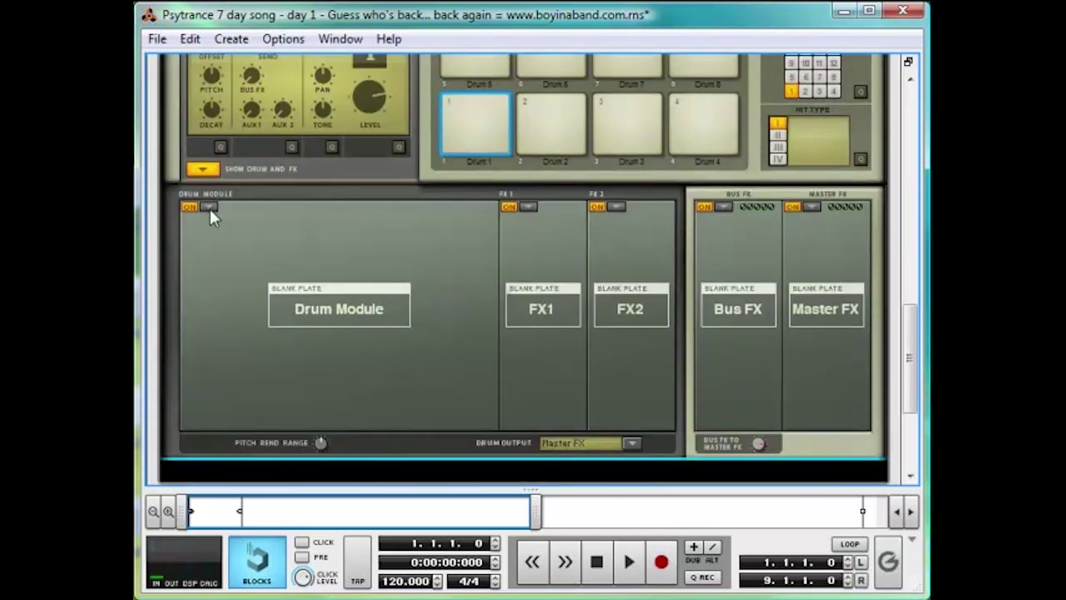
pyautogui.click(209, 207)
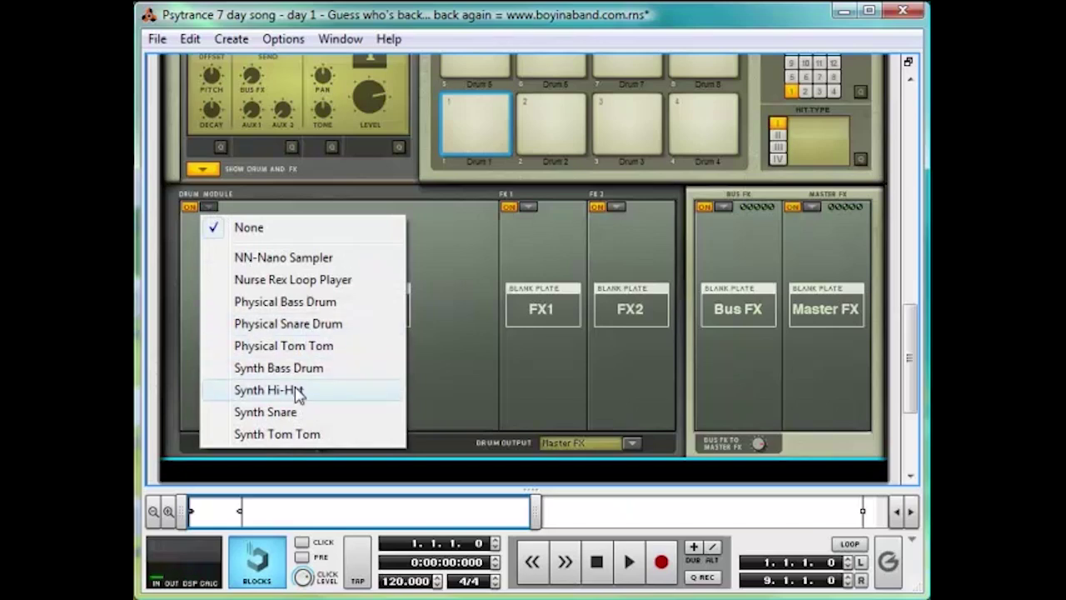
pyautogui.click(317, 371)
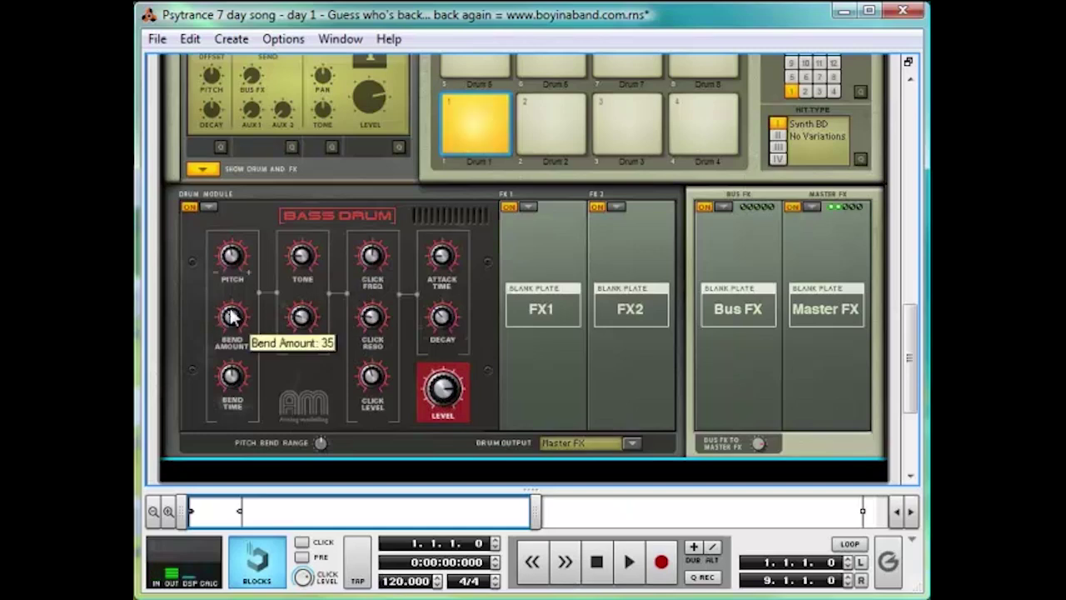
# Raise the kick's bend amount to 99, set Noise Mix to 0, and settle Tone around 40.
pyautogui.moveTo(231, 319); pyautogui.dragTo(235, 312)
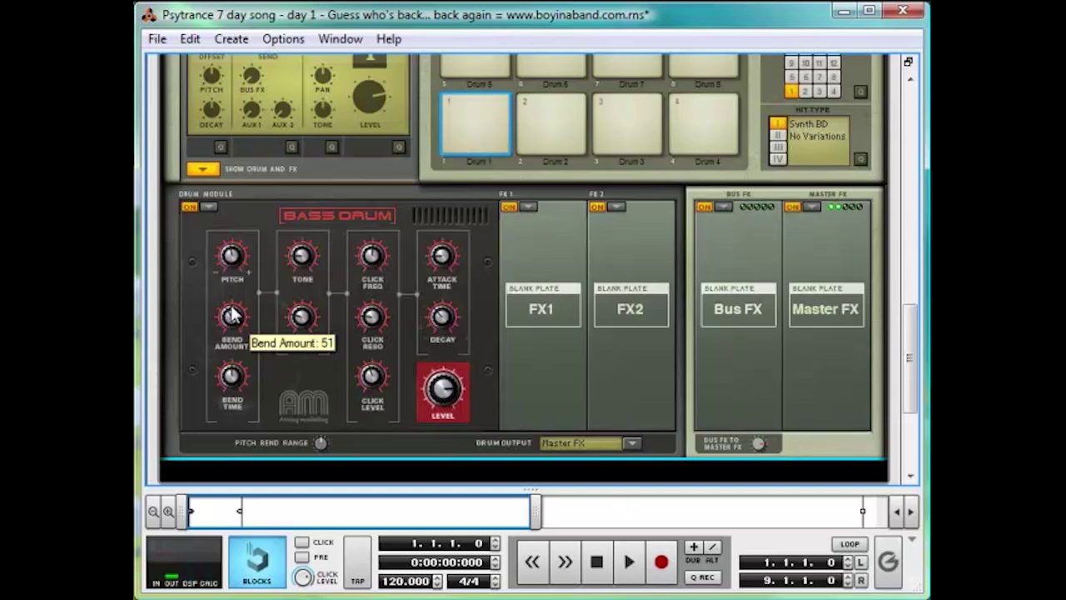
pyautogui.scroll(-5, 235, 323)
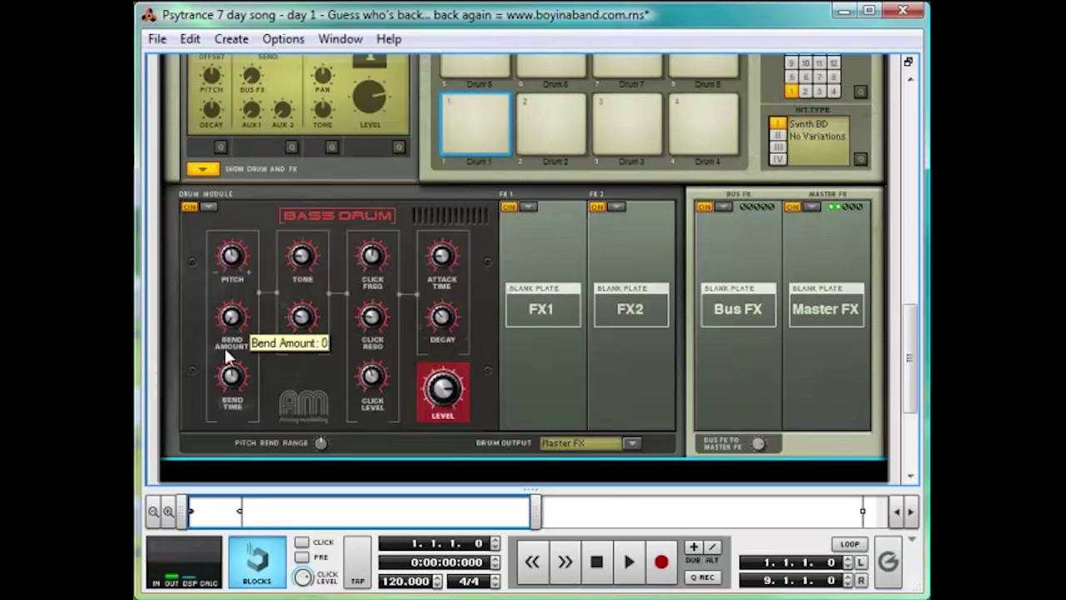
pyautogui.scroll(5, 235, 322)
pyautogui.moveTo(232, 314)
pyautogui.mouseDown()
pyautogui.moveTo(253, 288)
pyautogui.moveTo(246, 324)
pyautogui.moveTo(247, 315)
pyautogui.mouseUp()
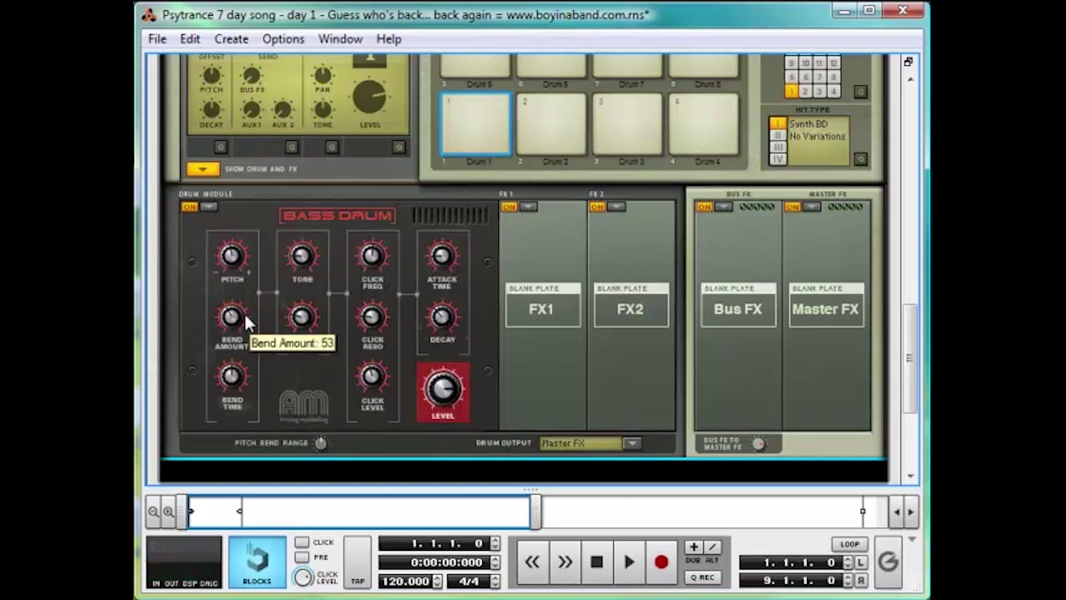
pyautogui.moveTo(305, 317); pyautogui.dragTo(338, 429)
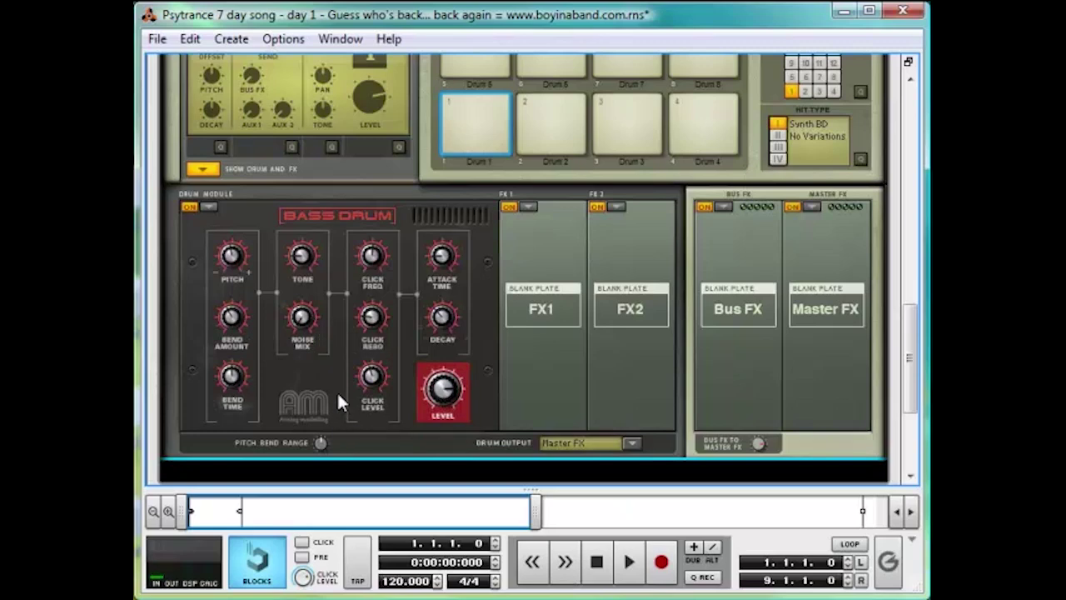
pyautogui.moveTo(305, 263)
pyautogui.mouseDown()
pyautogui.moveTo(302, 245)
pyautogui.moveTo(321, 235)
pyautogui.moveTo(307, 247)
pyautogui.mouseUp()
pyautogui.moveTo(307, 274)
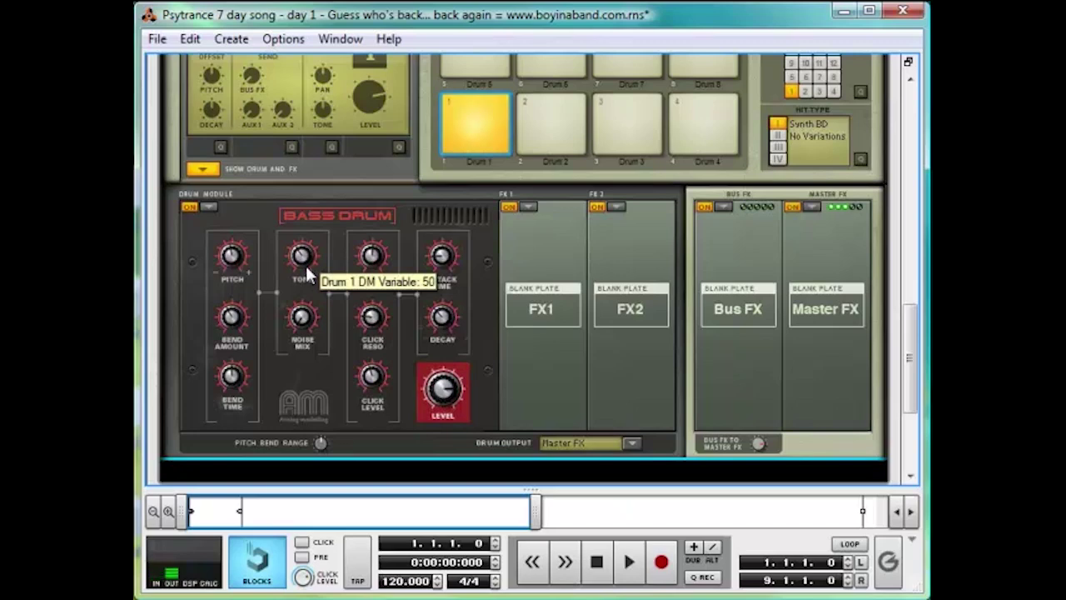
pyautogui.moveTo(305, 266); pyautogui.dragTo(305, 268)
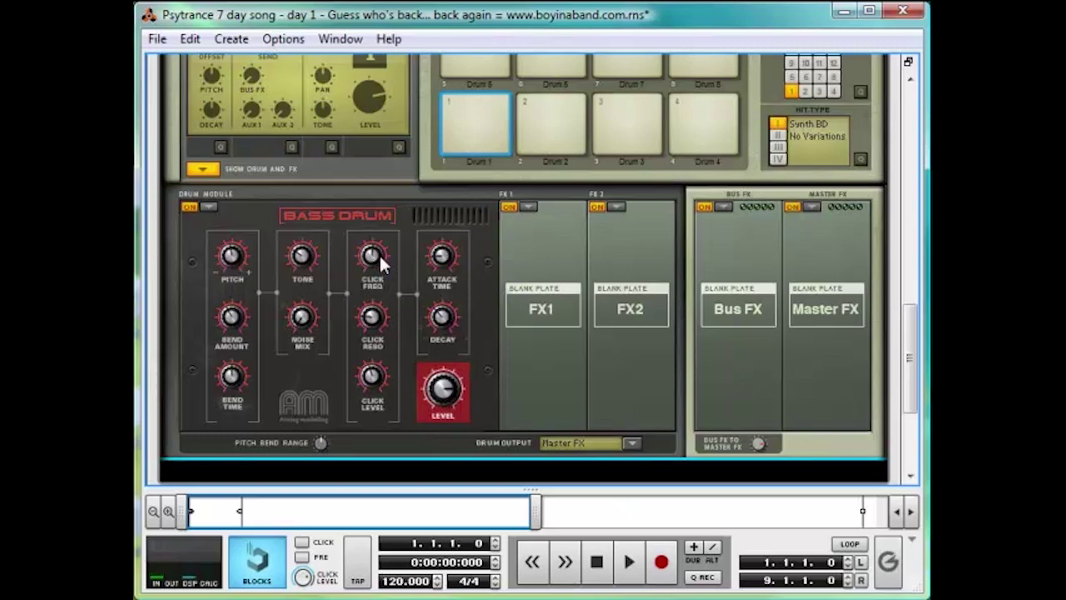
# Set the bass drum's Click Freq to 104, Click Reso to about 75, and Decay to 30.
pyautogui.moveTo(377, 254)
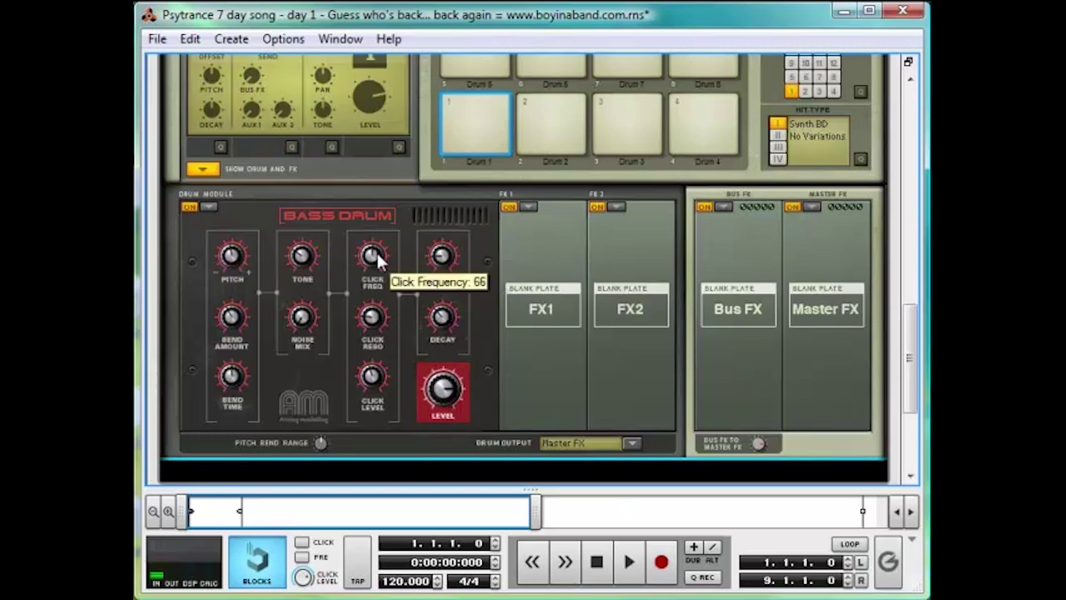
pyautogui.moveTo(377, 260); pyautogui.dragTo(379, 237)
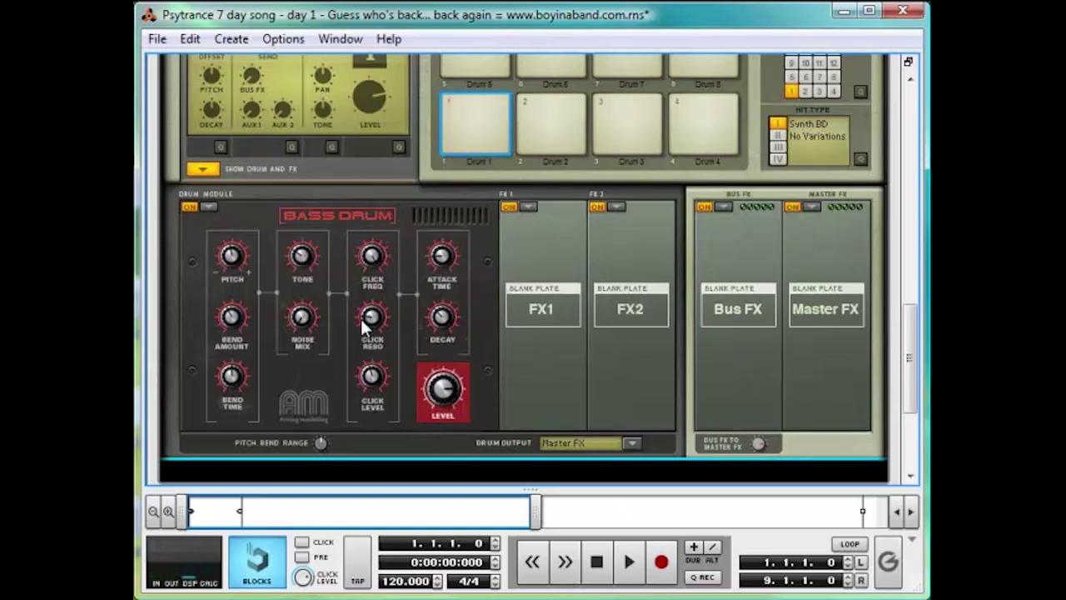
pyautogui.moveTo(364, 326); pyautogui.dragTo(379, 303)
pyautogui.moveTo(438, 254)
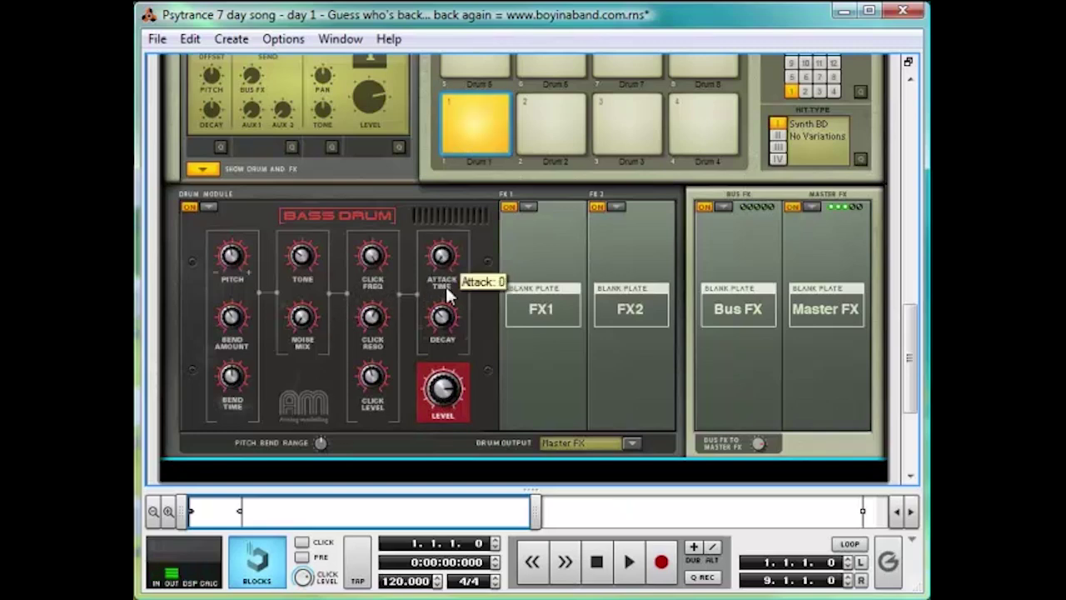
pyautogui.moveTo(434, 325)
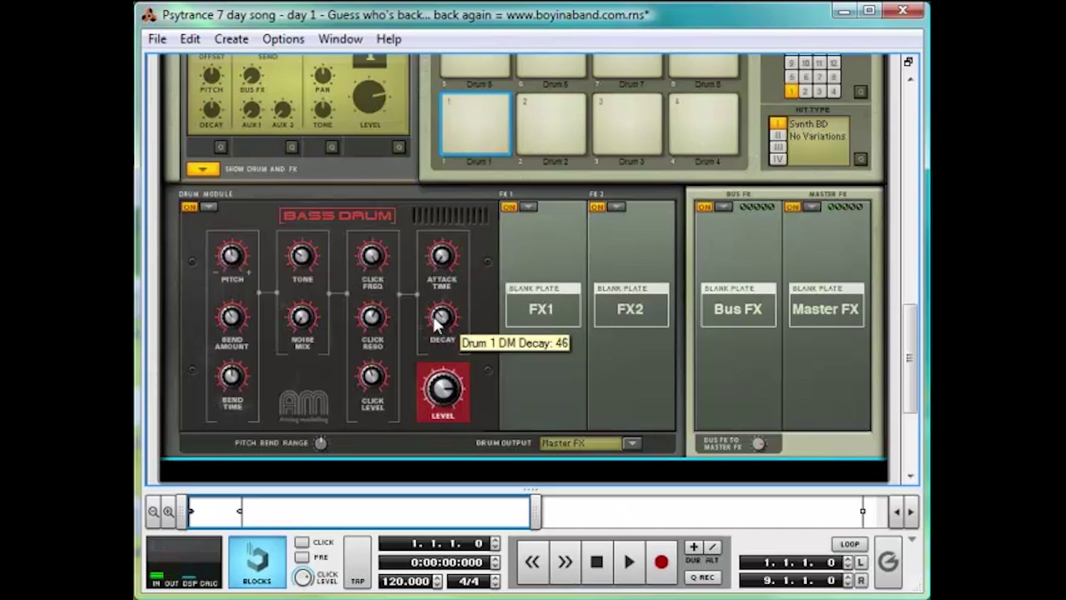
pyautogui.moveTo(441, 323); pyautogui.dragTo(439, 333)
# Load a Compressor in drum 1's FX1 slot with Amount 104 and make-up gain 98, A/B-testing it on.
pyautogui.click(528, 207)
pyautogui.click(612, 309)
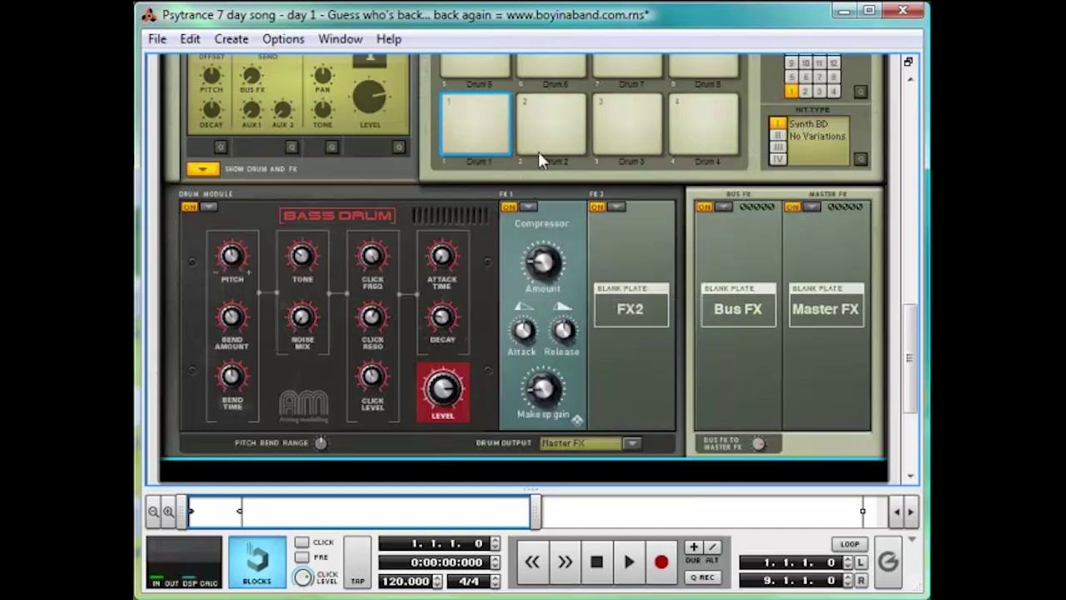
pyautogui.moveTo(537, 266)
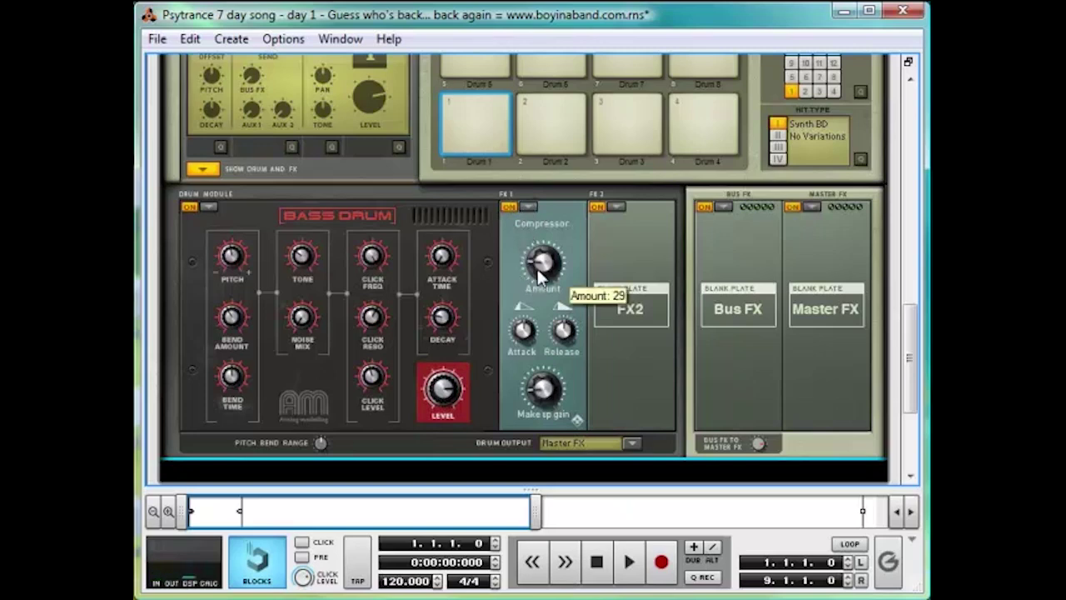
pyautogui.moveTo(536, 266); pyautogui.dragTo(556, 232)
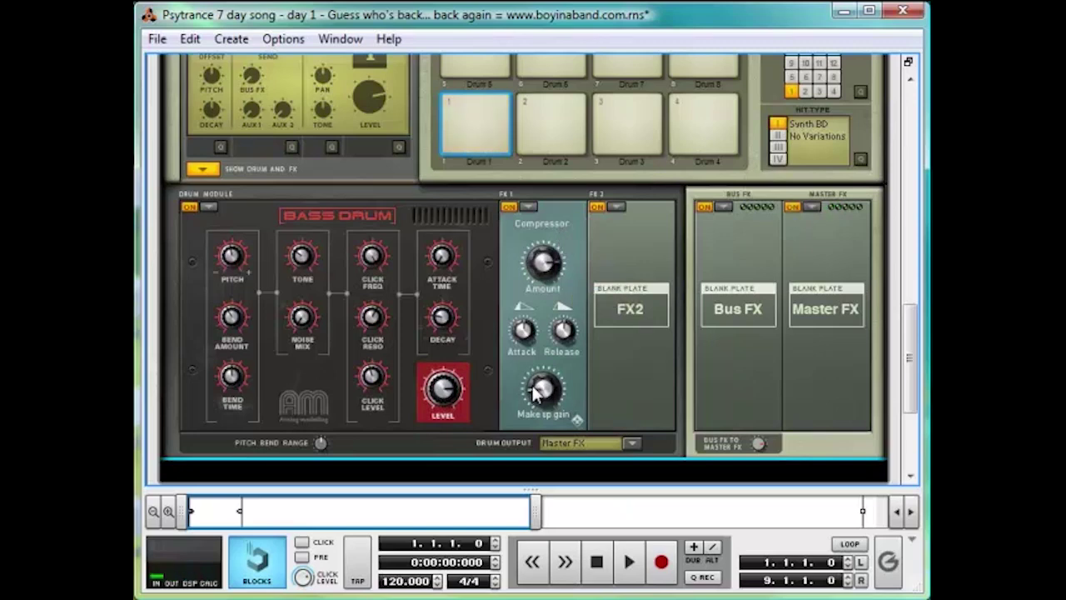
pyautogui.moveTo(535, 396); pyautogui.dragTo(550, 345)
pyautogui.click(508, 208)
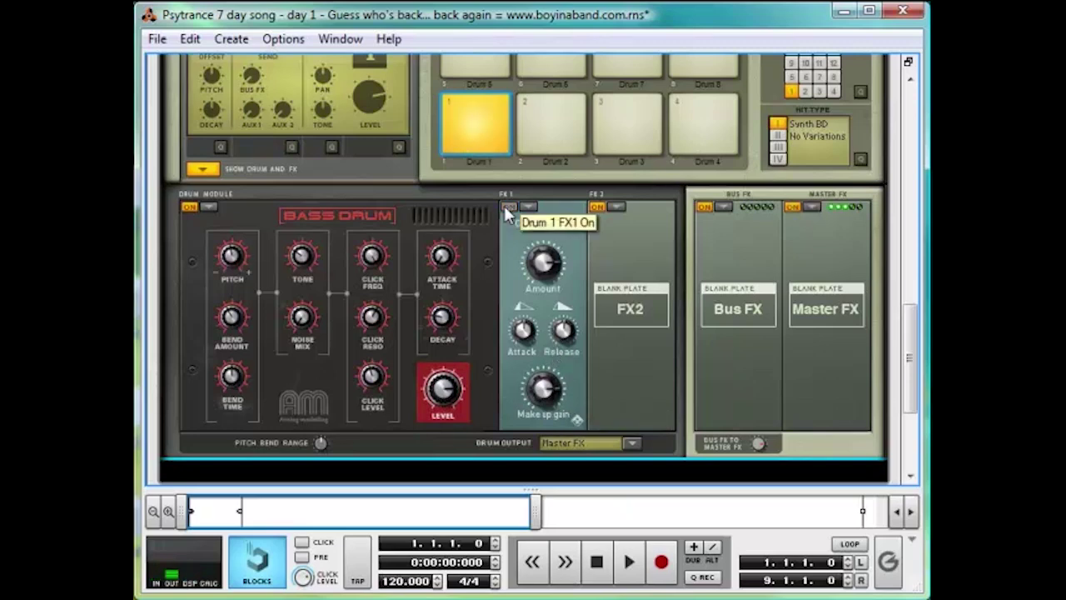
pyautogui.click(507, 208)
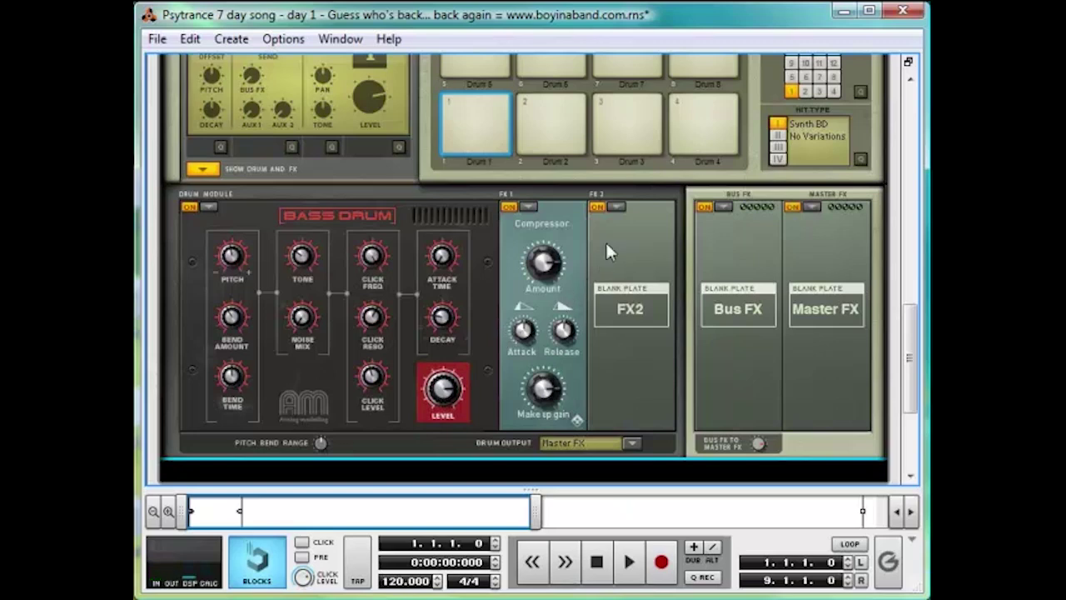
# Put a Parametric EQ in drum 1's FX2 slot and raise its gain from 64 to 84.
pyautogui.click(617, 208)
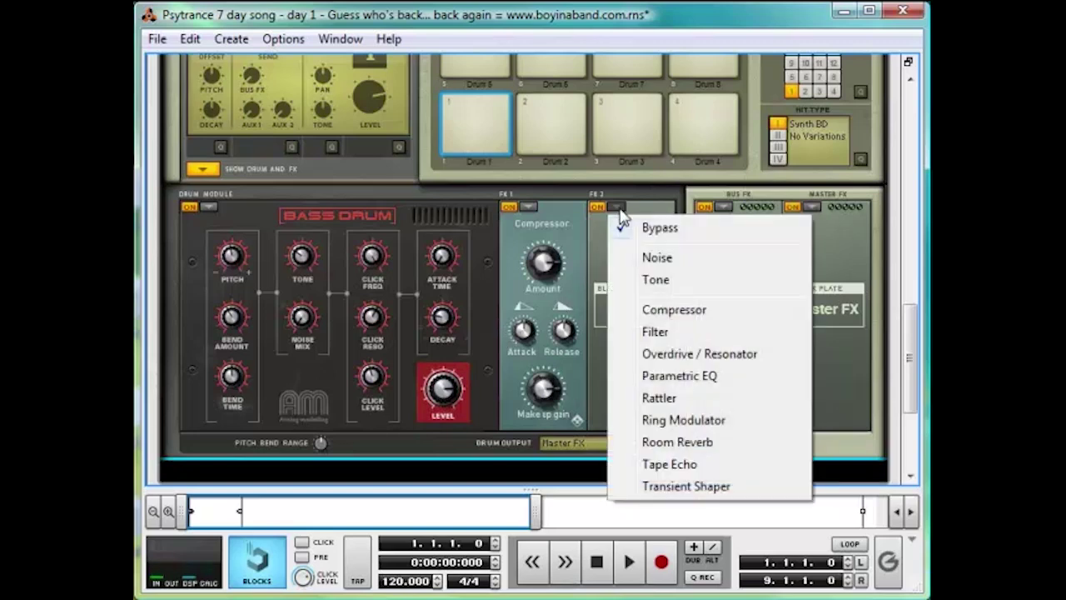
pyautogui.click(691, 379)
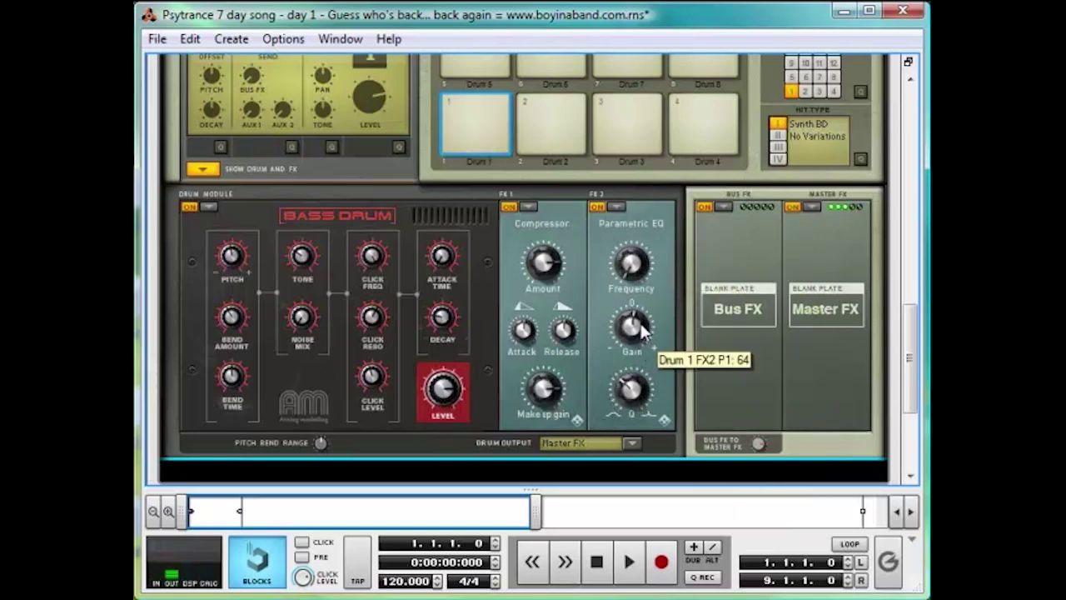
pyautogui.moveTo(641, 329); pyautogui.dragTo(654, 323)
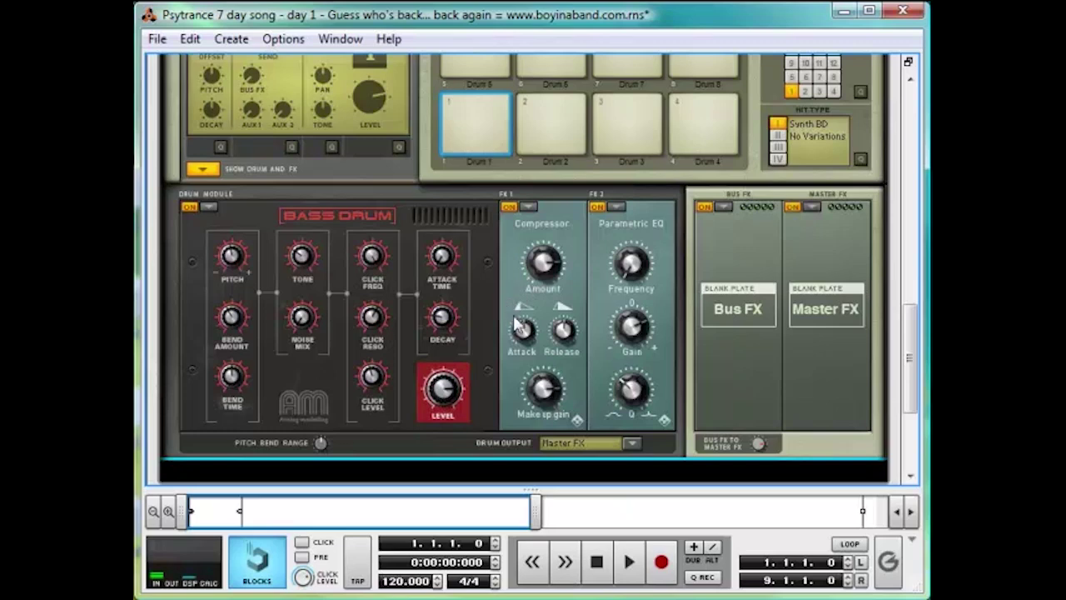
# Select drum 5 and load an NN-Nano Sampler as its drum module.
pyautogui.click(475, 74)
pyautogui.scroll(5, 491, 158)
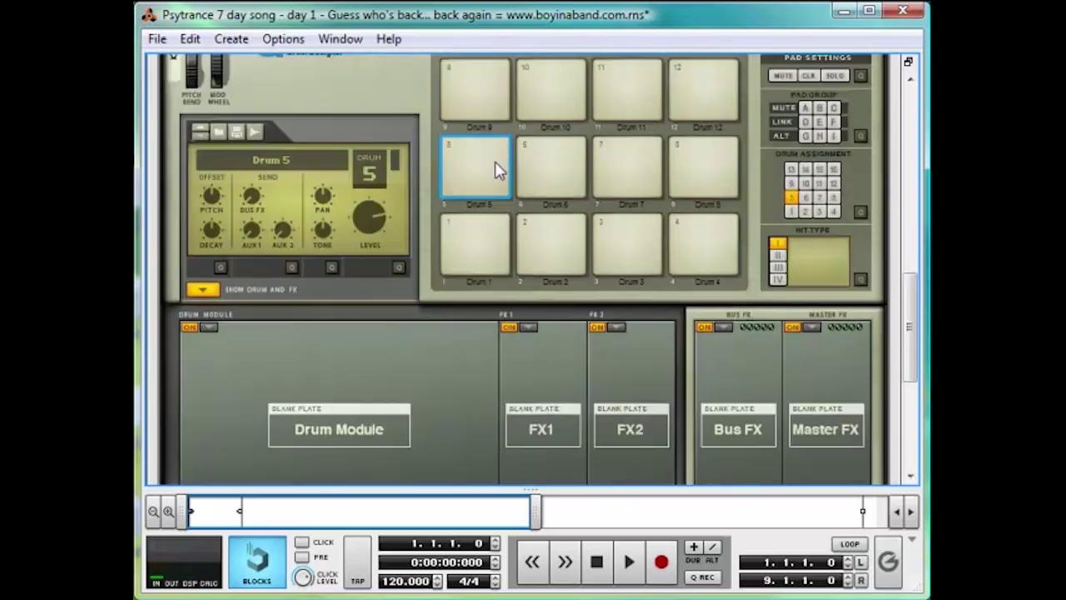
pyautogui.scroll(2, 476, 234)
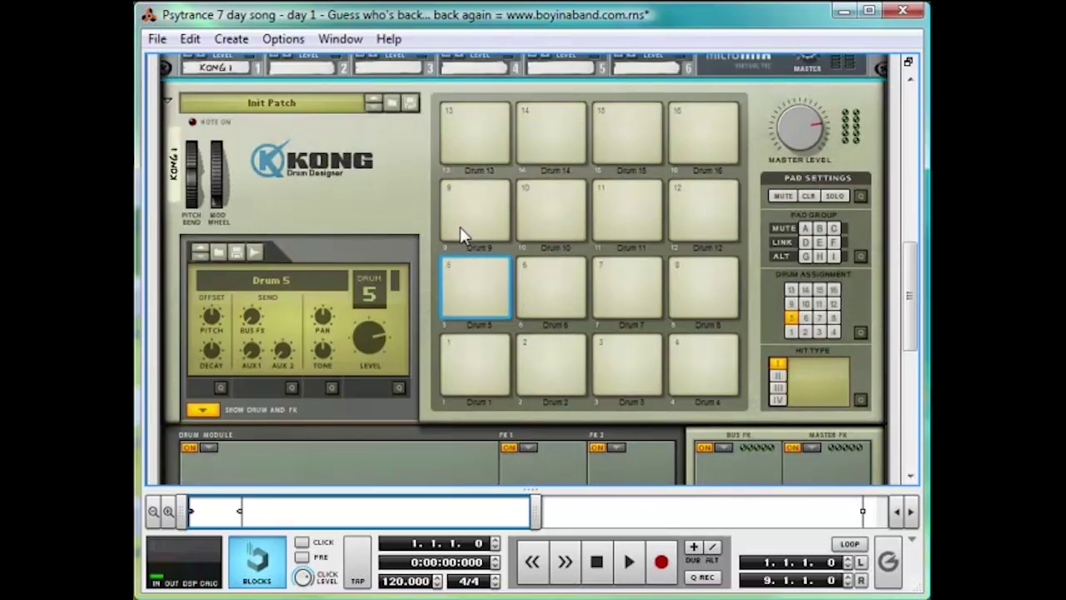
pyautogui.scroll(-6, 469, 219)
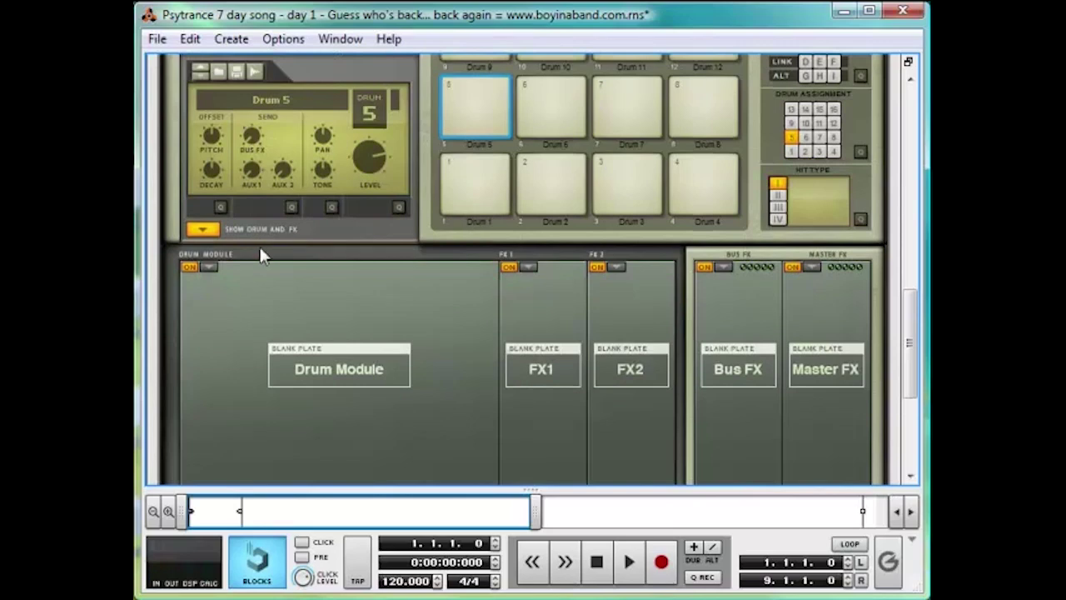
pyautogui.click(207, 267)
pyautogui.click(247, 316)
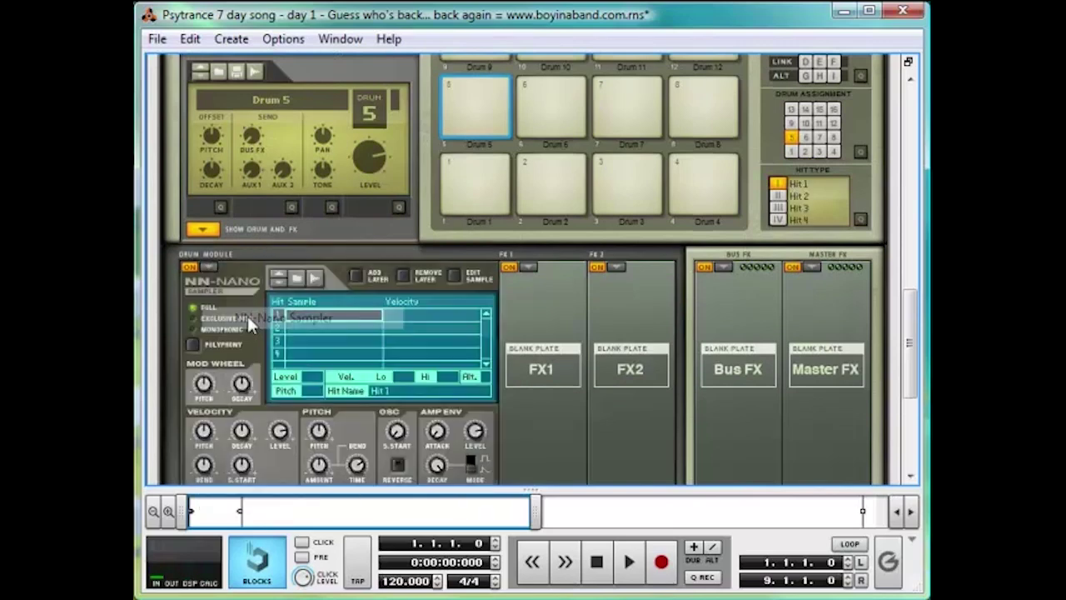
pyautogui.scroll(-2, 246, 313)
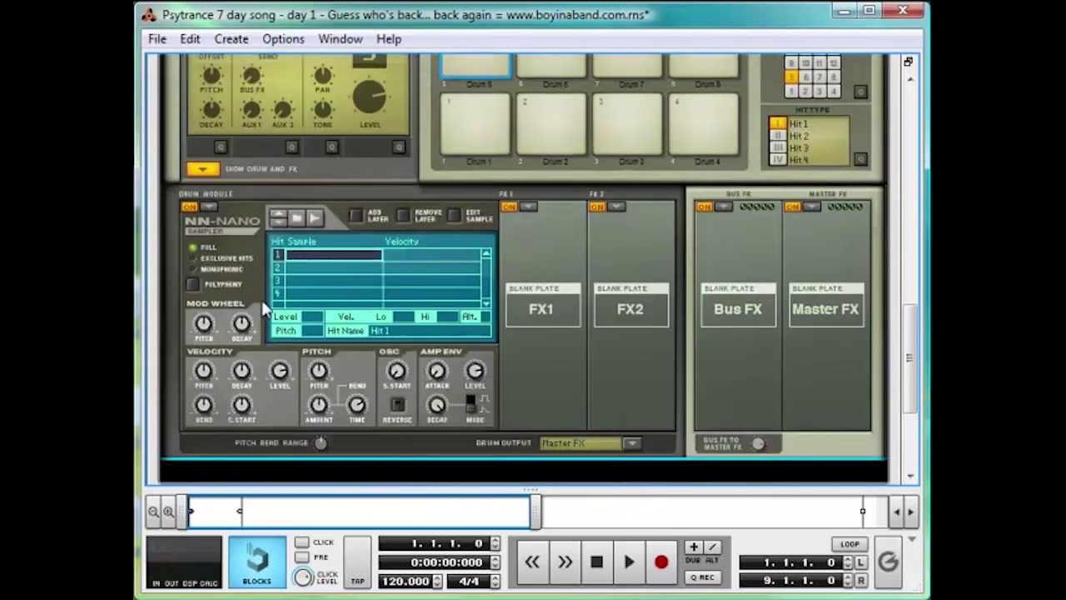
# Preview and load biab_trance_kick_11 from the biab Sample Packs into the sampler's Hit 1.
pyautogui.rightClick(309, 254)
pyautogui.click(358, 283)
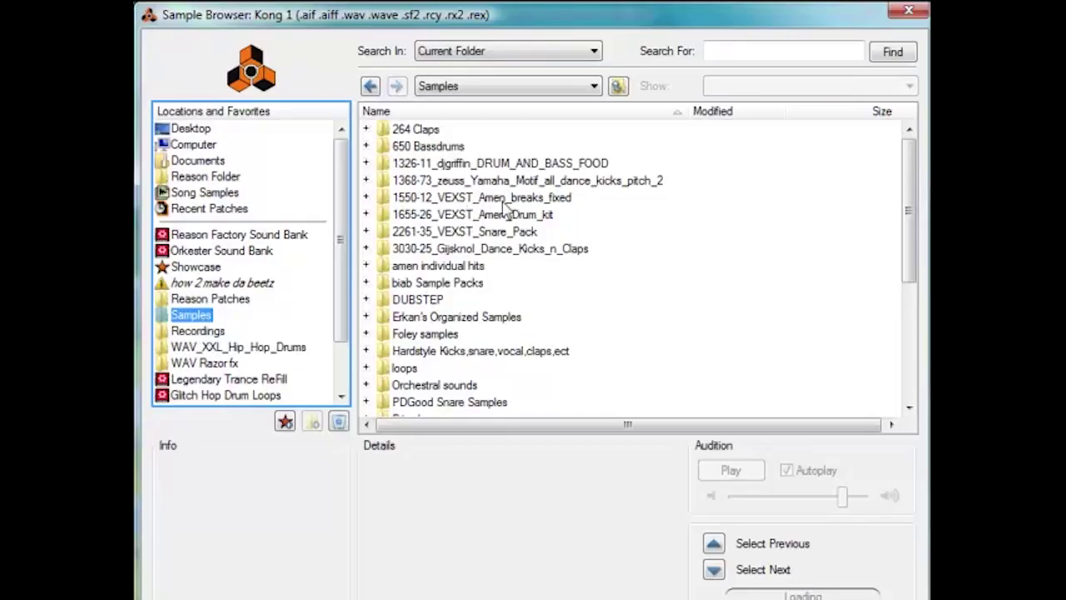
pyautogui.doubleClick(439, 284)
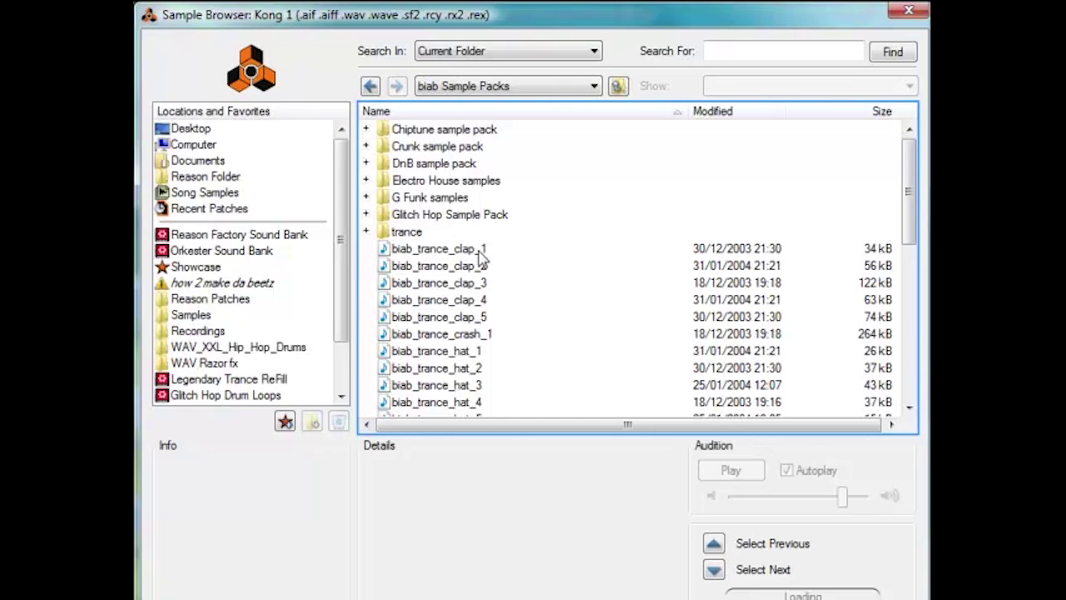
pyautogui.scroll(-6, 449, 358)
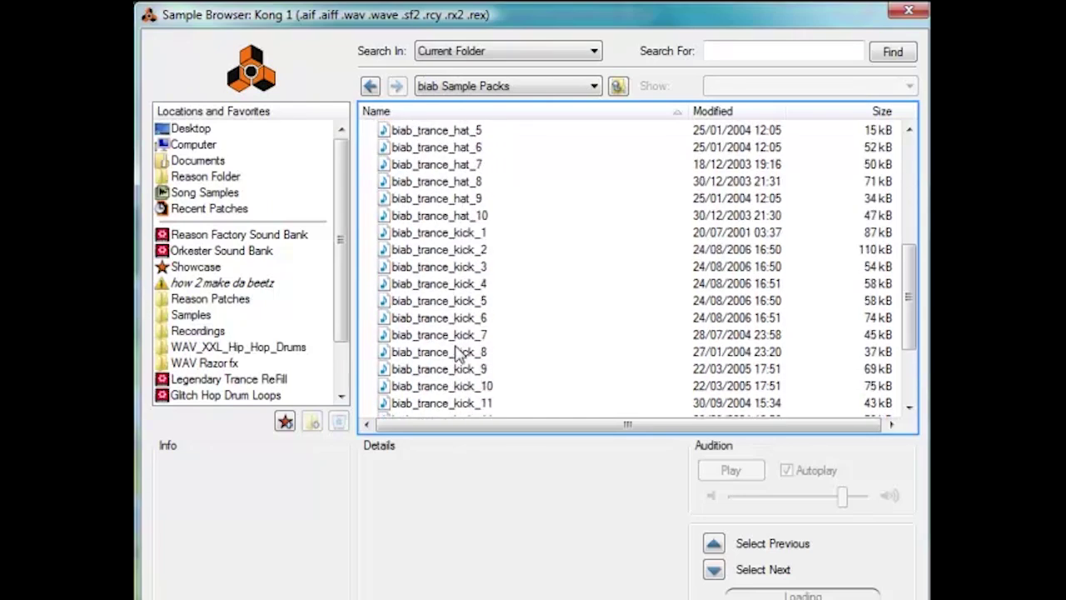
pyautogui.scroll(-1, 460, 354)
pyautogui.click(462, 361)
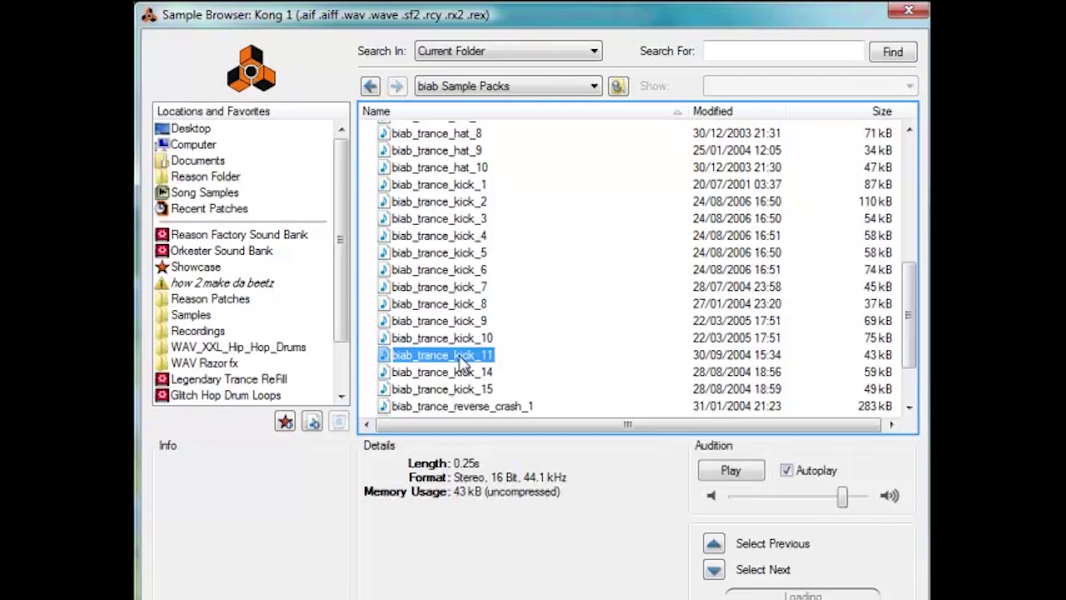
pyautogui.doubleClick(460, 361)
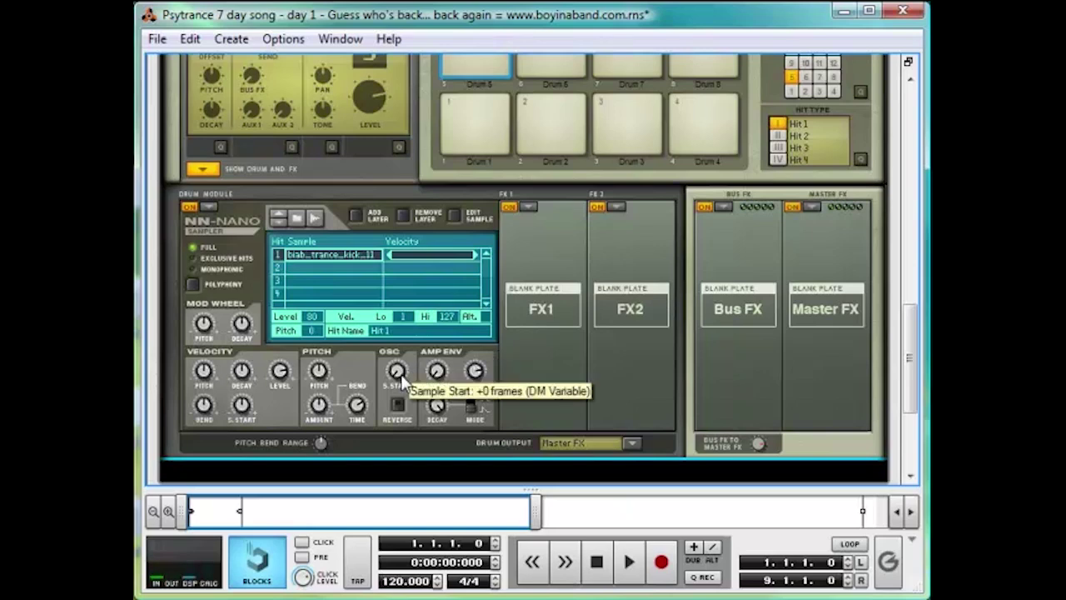
# Move the kick sample's start to about +406 frames, then link drum 1 to pad group D.
pyautogui.moveTo(404, 380)
pyautogui.mouseDown()
pyautogui.moveTo(406, 368)
pyautogui.moveTo(408, 379)
pyautogui.mouseUp()
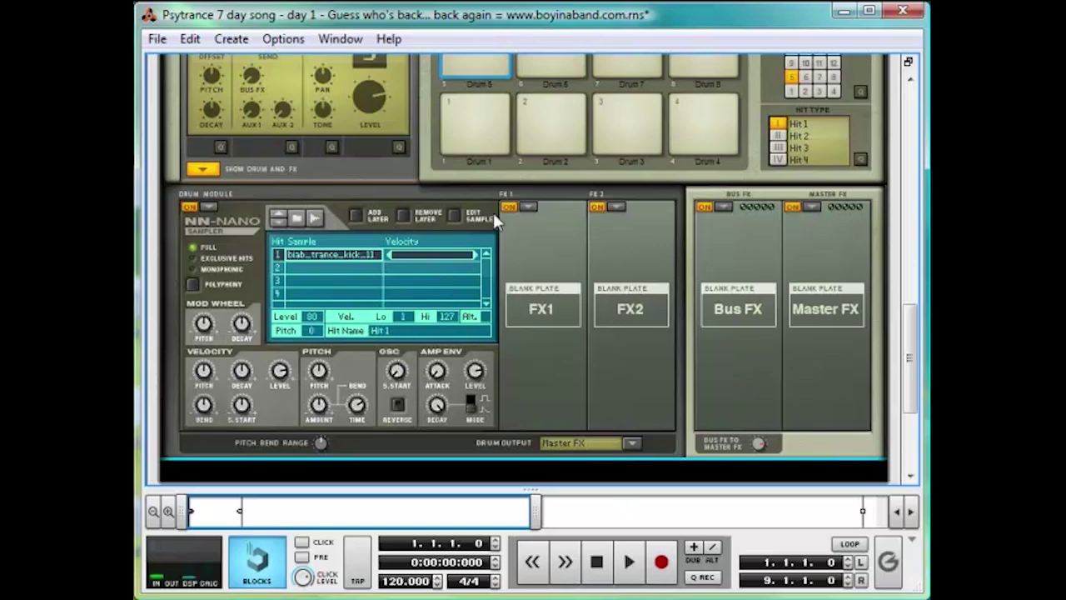
pyautogui.scroll(3, 544, 276)
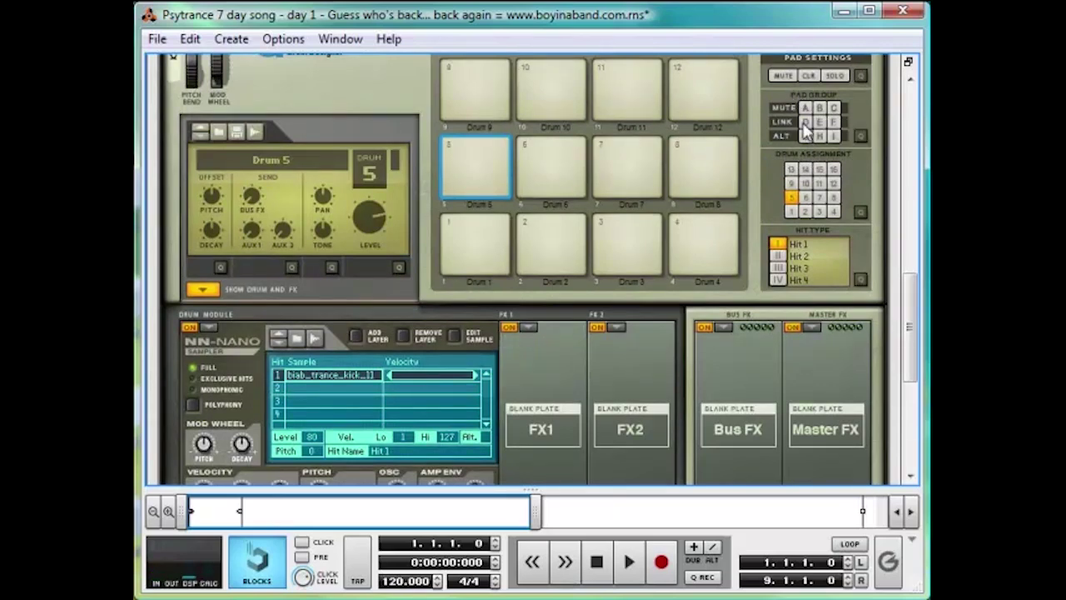
pyautogui.click(483, 259)
pyautogui.click(805, 122)
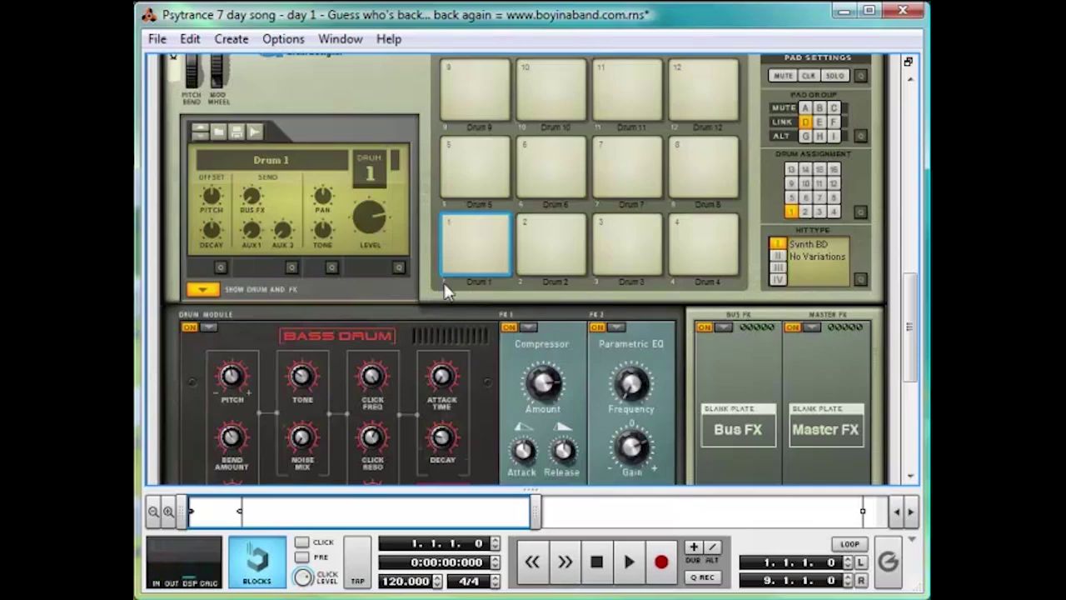
# Load a Filter into Drum 5's FX1 slot, set it to mode 2, frequency 37, resonance 23.
pyautogui.click(490, 183)
pyautogui.click(527, 327)
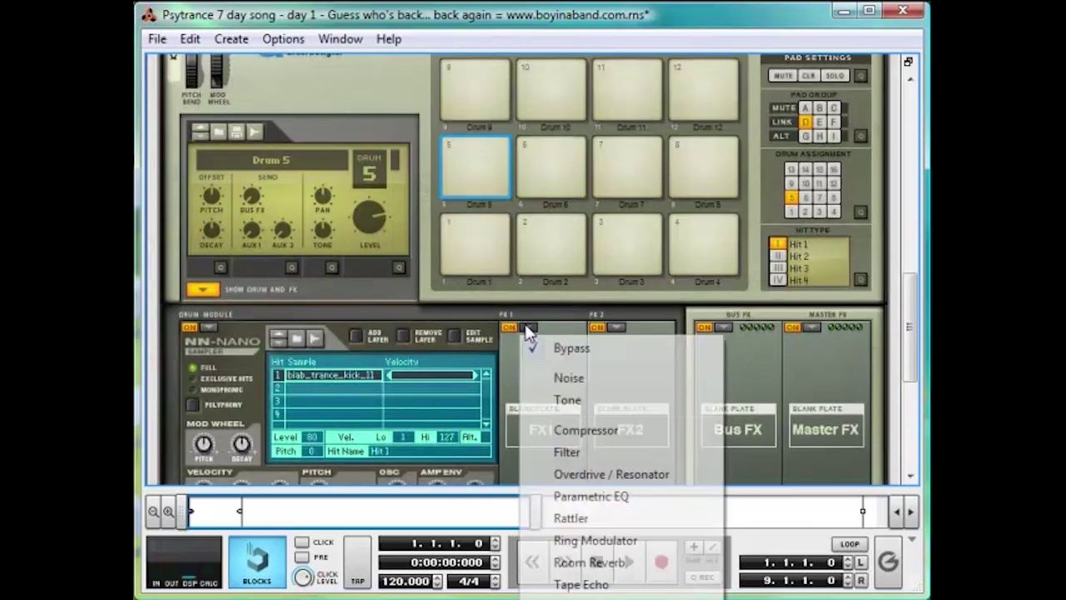
pyautogui.click(587, 452)
pyautogui.scroll(-3, 589, 419)
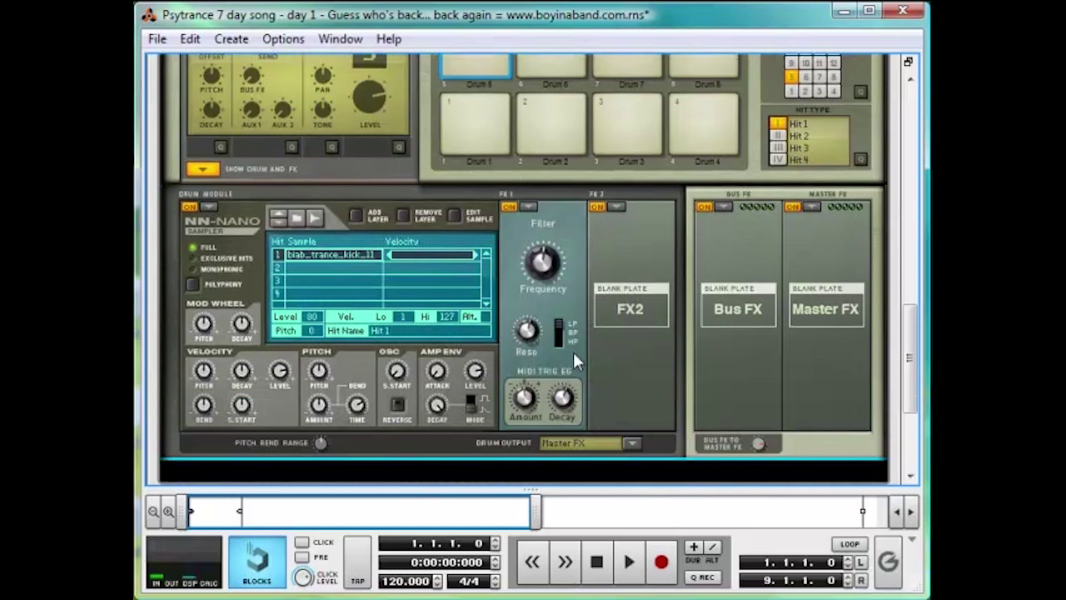
pyautogui.moveTo(559, 322)
pyautogui.moveTo(559, 332); pyautogui.dragTo(558, 357)
pyautogui.moveTo(539, 262); pyautogui.dragTo(537, 274)
pyautogui.moveTo(532, 327); pyautogui.dragTo(537, 350)
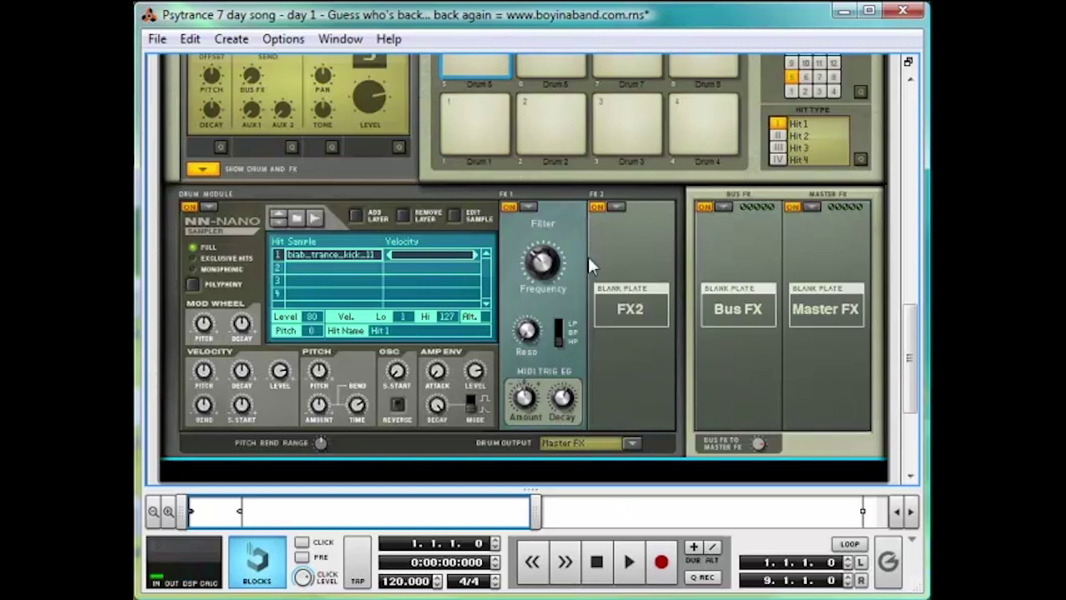
# Load an Overdrive / Resonator into Drum 5's FX2 slot with resonator size about 100.
pyautogui.click(616, 207)
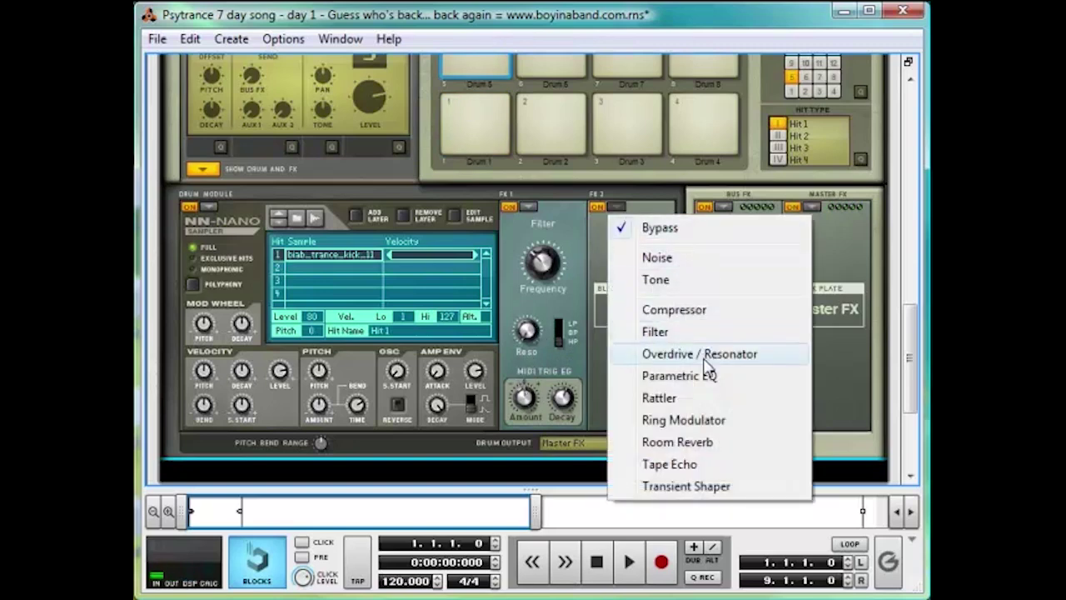
pyautogui.click(708, 369)
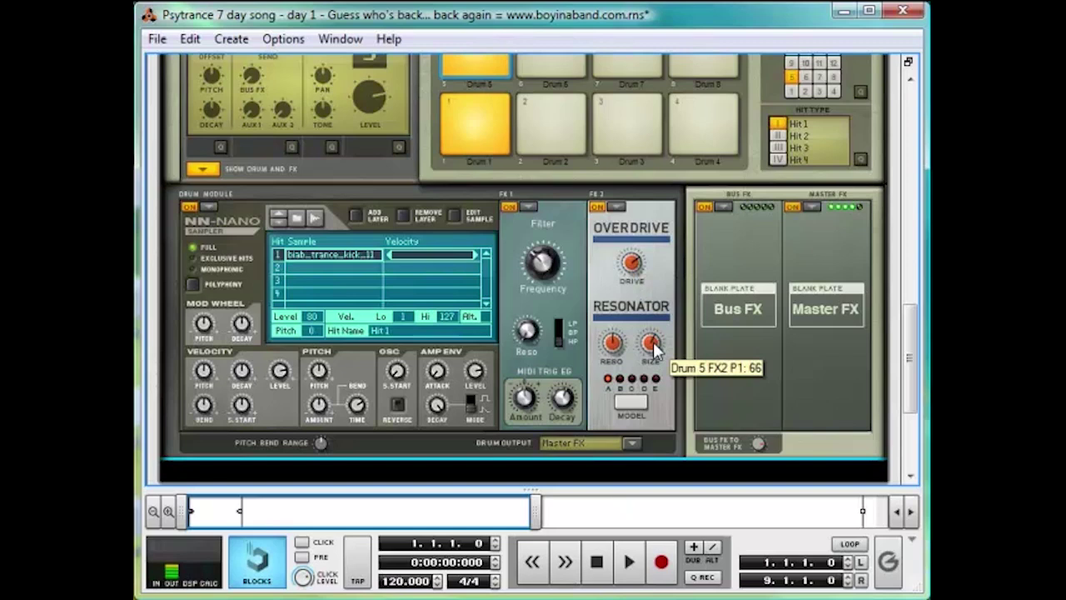
pyautogui.moveTo(653, 348); pyautogui.dragTo(666, 341)
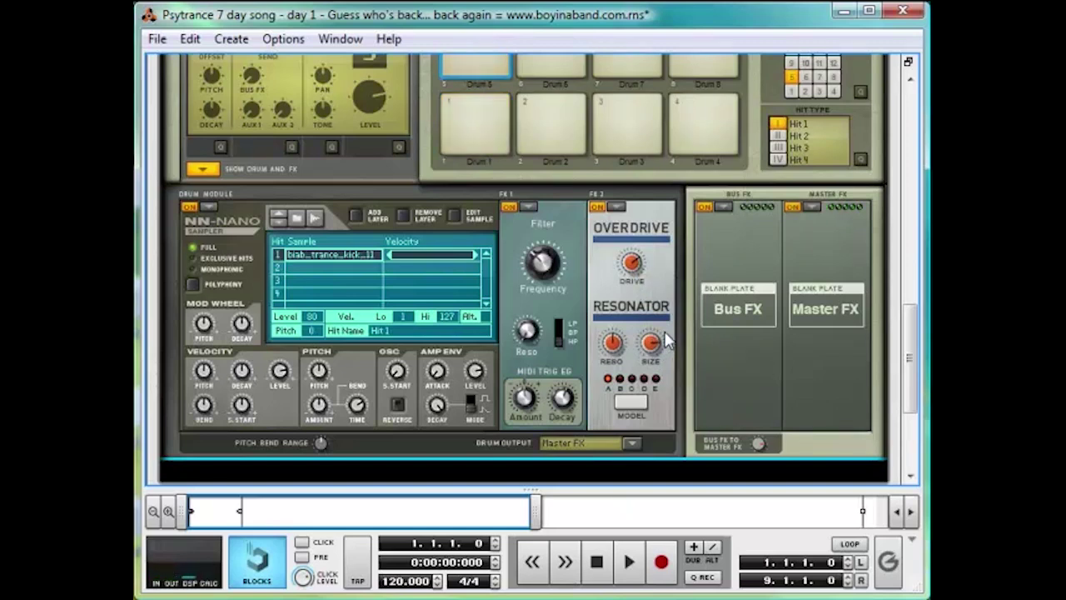
# Turn Drum 5's level down to 78.
pyautogui.scroll(3, 617, 282)
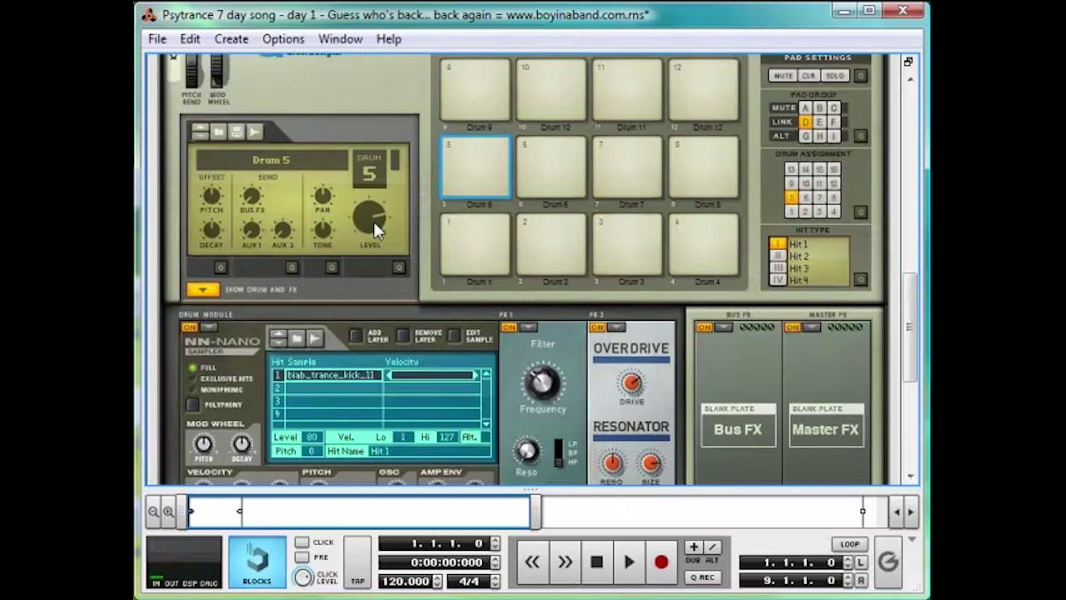
pyautogui.moveTo(373, 224)
pyautogui.moveTo(388, 213); pyautogui.dragTo(374, 232)
# Select Drum 2 and load a Synth Snare as its drum module.
pyautogui.click(562, 243)
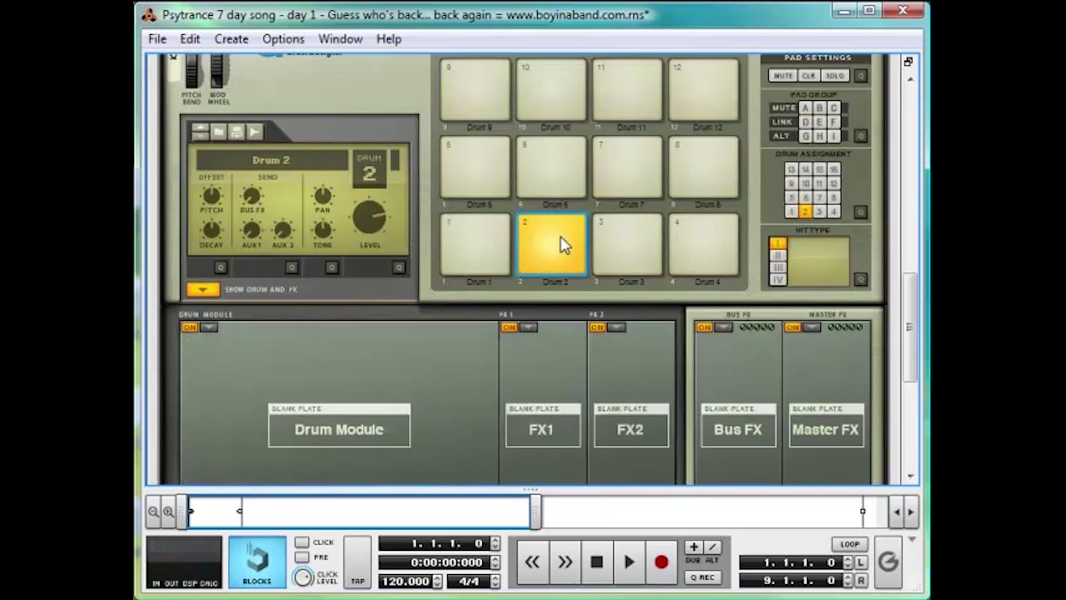
pyautogui.click(209, 328)
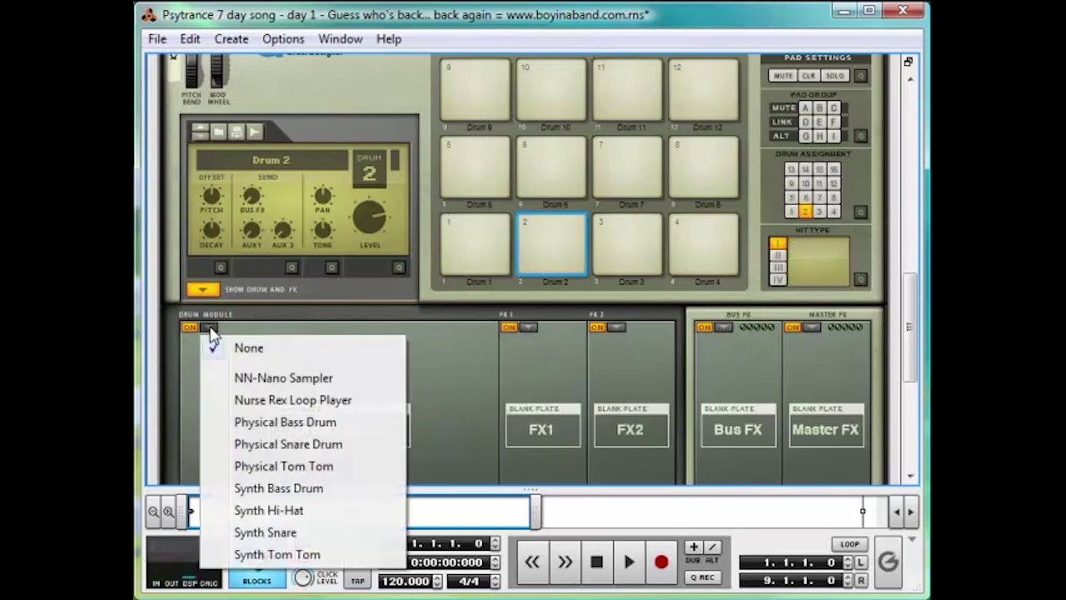
pyautogui.click(322, 533)
pyautogui.scroll(-3, 367, 350)
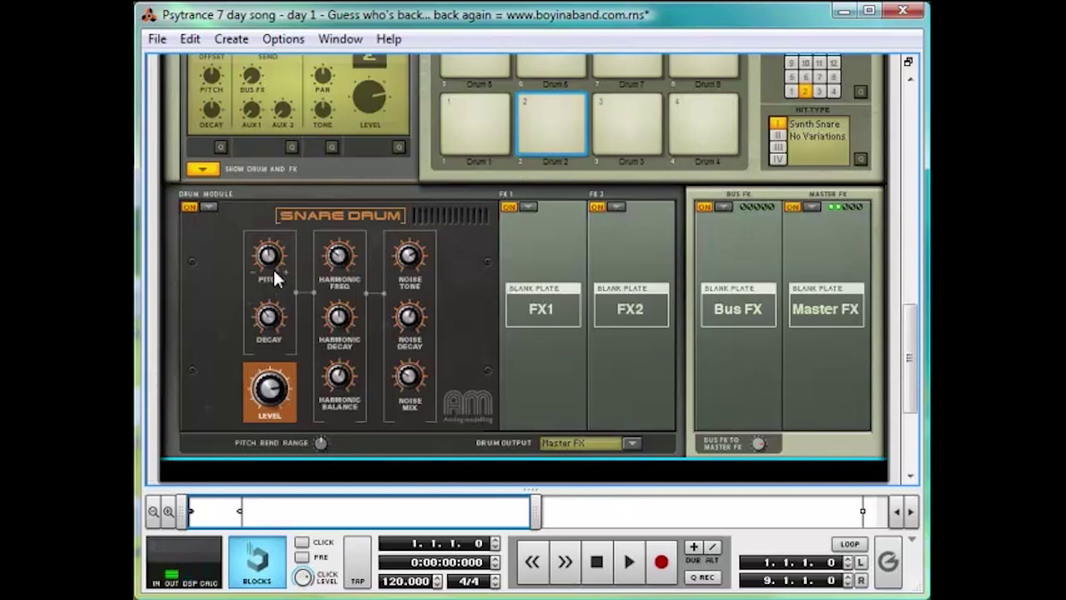
pyautogui.moveTo(268, 260)
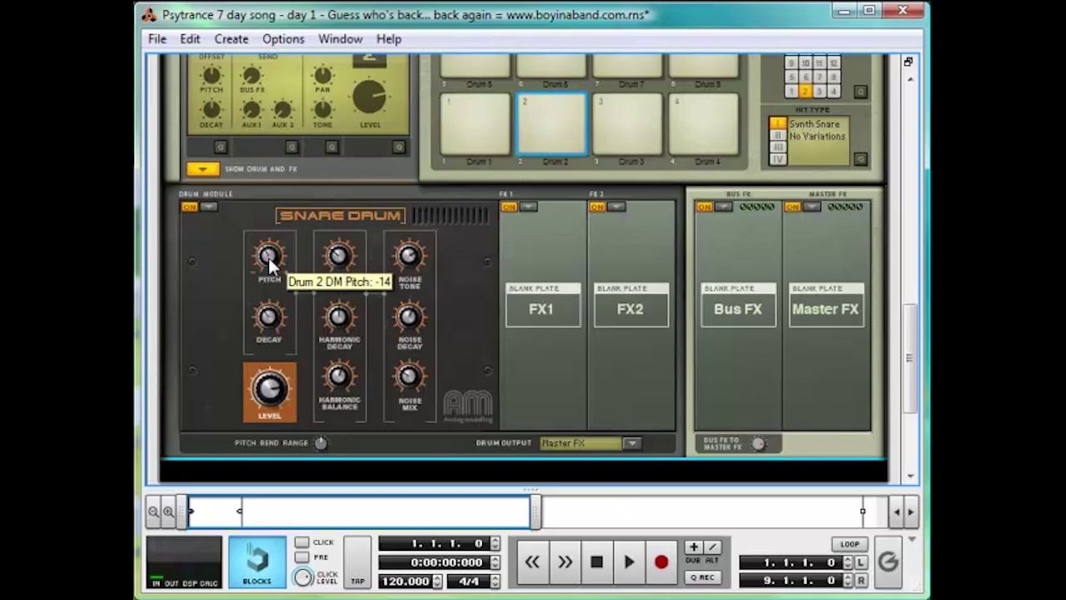
# Tune the snare: pitch 16, harmonic balance 48, noise mix 77, noise decay 77.
pyautogui.moveTo(269, 262)
pyautogui.mouseDown()
pyautogui.moveTo(281, 252)
pyautogui.moveTo(273, 266)
pyautogui.mouseUp()
pyautogui.moveTo(273, 316)
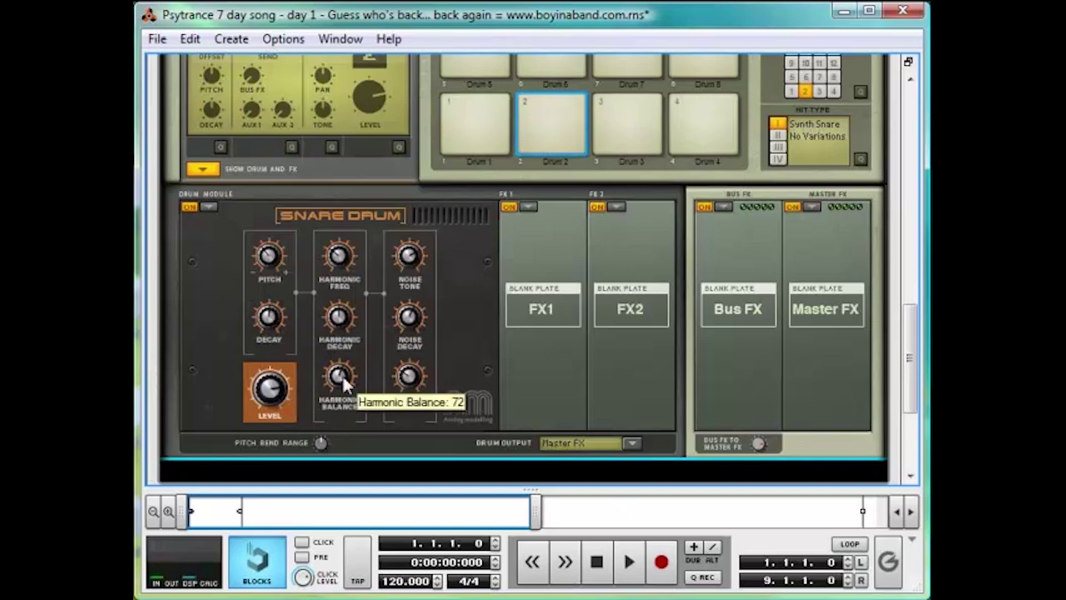
pyautogui.moveTo(344, 381); pyautogui.dragTo(344, 397)
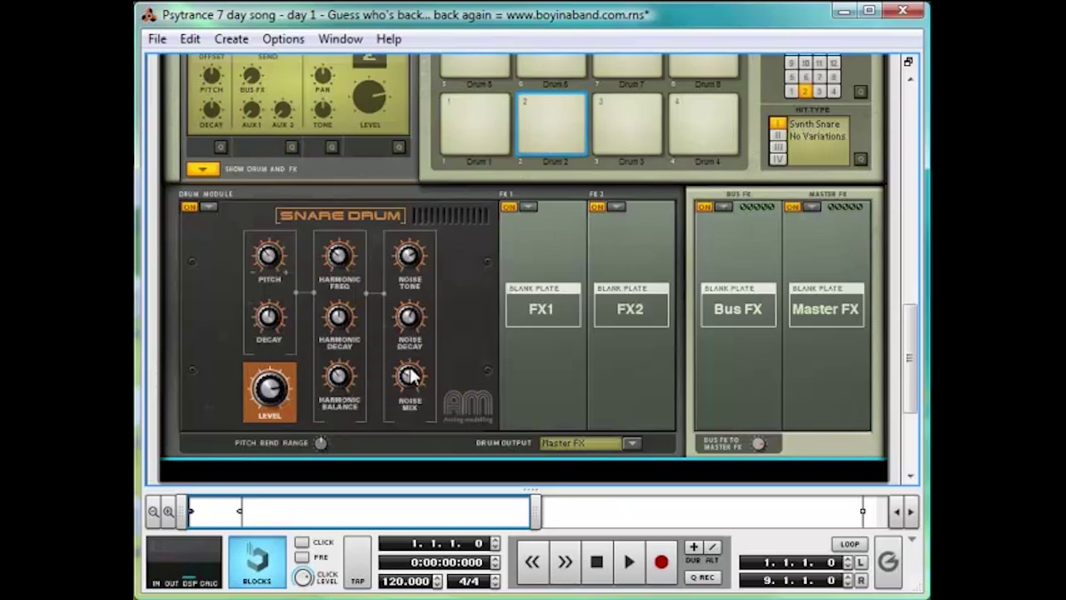
pyautogui.moveTo(415, 376); pyautogui.dragTo(429, 364)
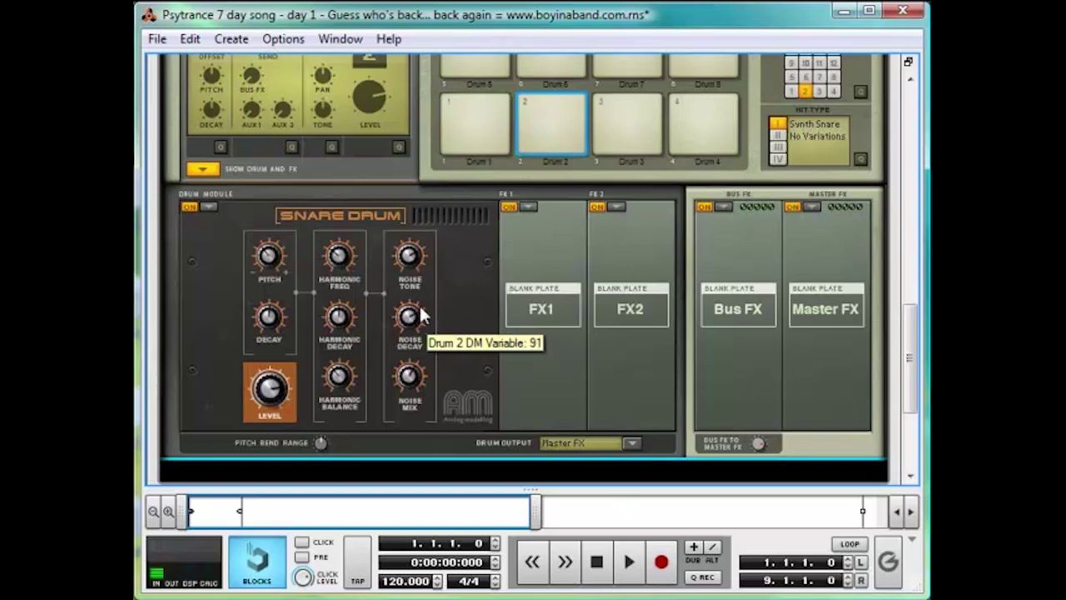
pyautogui.moveTo(414, 319)
pyautogui.mouseDown()
pyautogui.moveTo(413, 329)
pyautogui.moveTo(423, 319)
pyautogui.mouseUp()
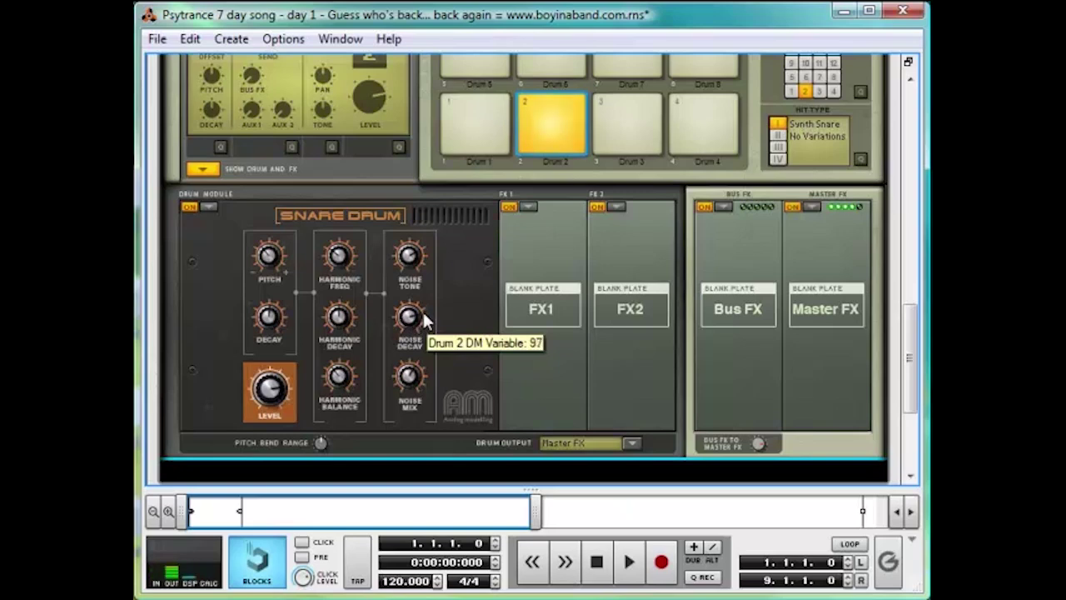
# Put a Compressor in Drum 2's FX1 slot with make-up gain raised to 75.
pyautogui.click(525, 208)
pyautogui.click(583, 309)
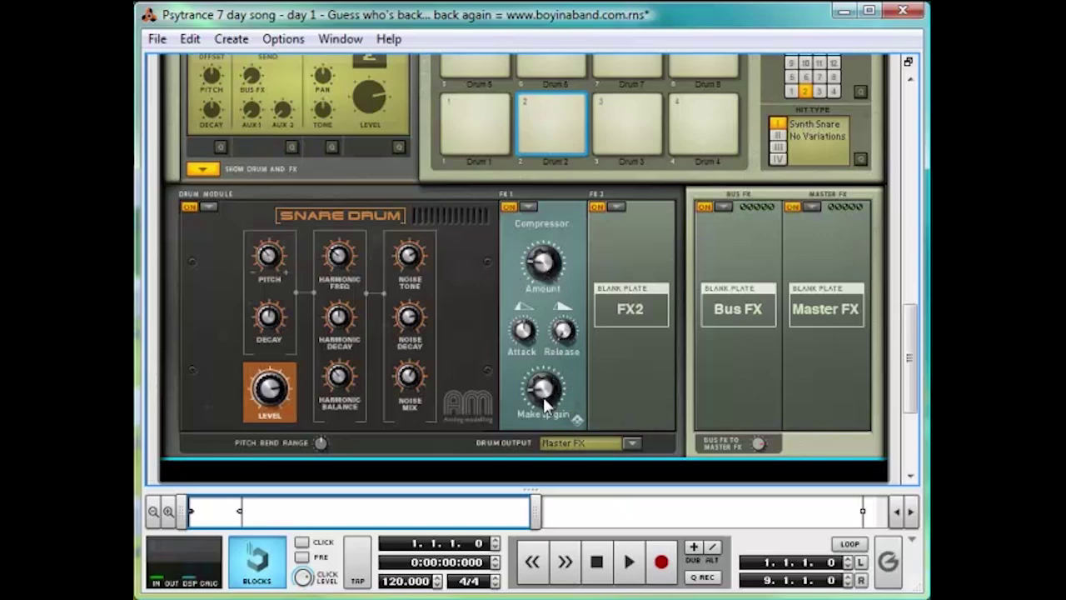
pyautogui.moveTo(543, 404); pyautogui.dragTo(559, 364)
# Load an NN-Nano Sampler into Drum 6 as the second snare layer.
pyautogui.scroll(2, 606, 176)
pyautogui.click(552, 107)
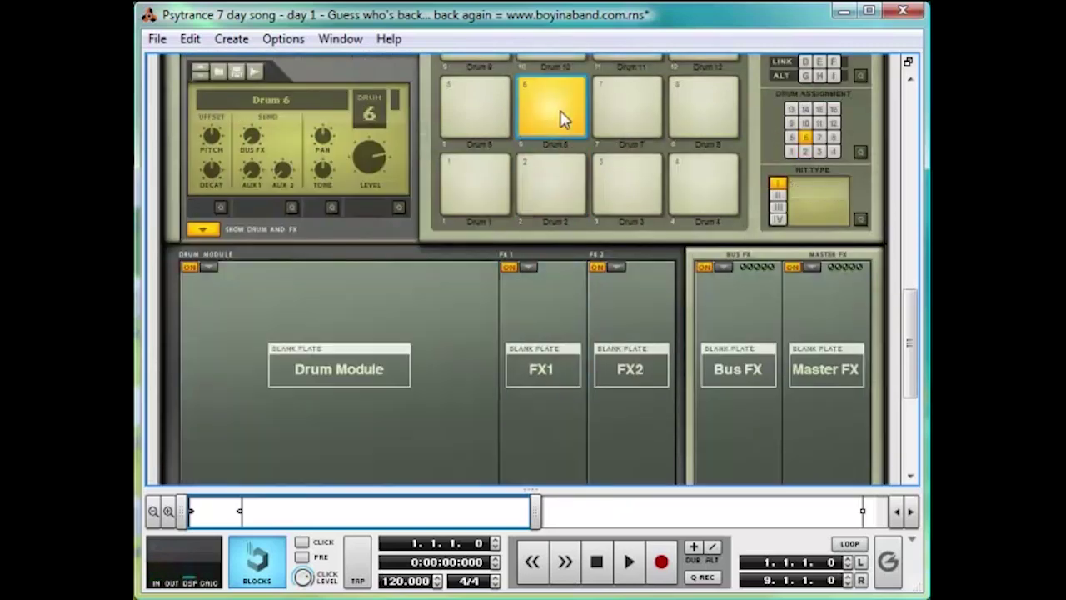
pyautogui.click(209, 268)
pyautogui.click(236, 317)
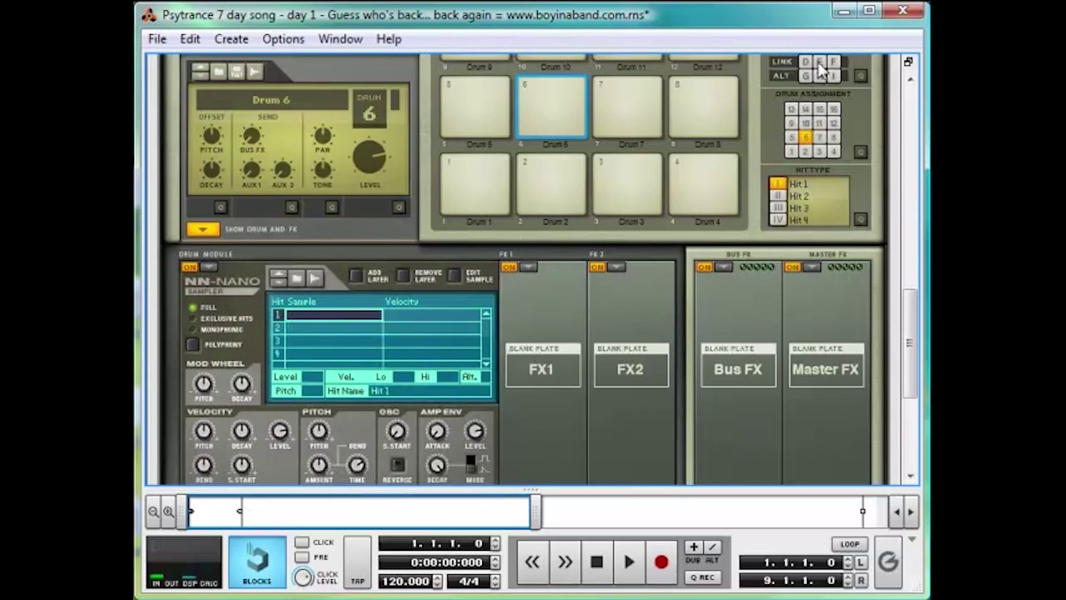
pyautogui.click(544, 190)
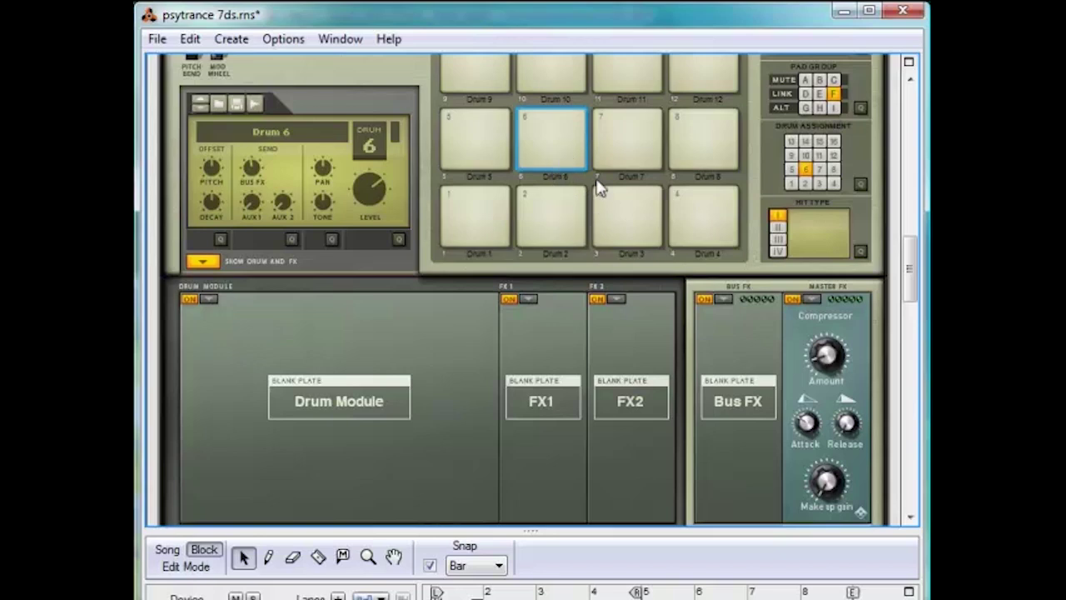
# Load an NN-Nano Sampler on Drum 6 with biab_trance_snare_5 as its first hit sample.
pyautogui.click(208, 298)
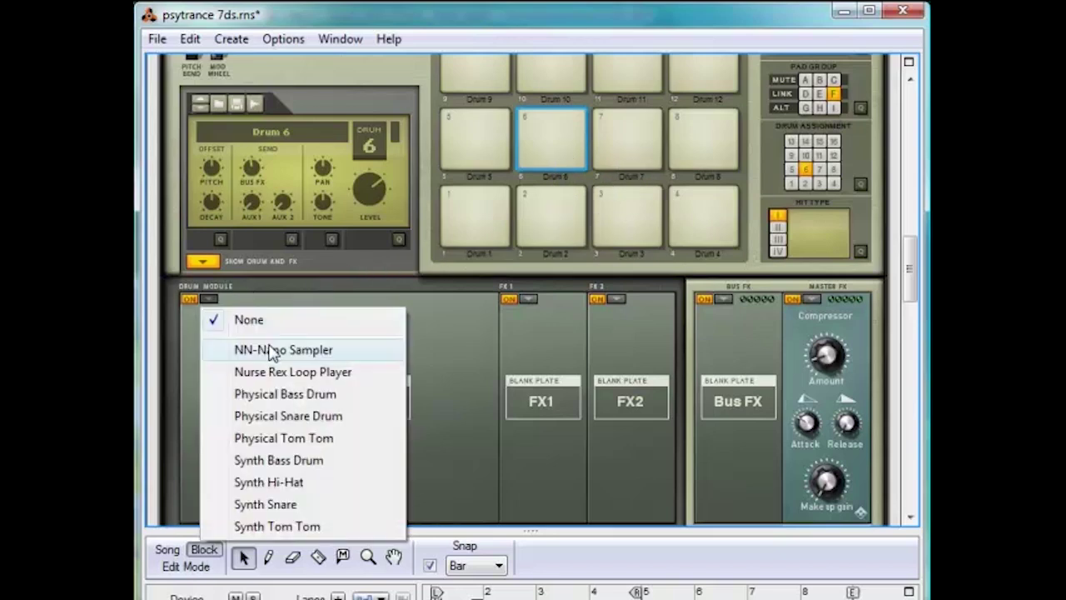
pyautogui.click(271, 350)
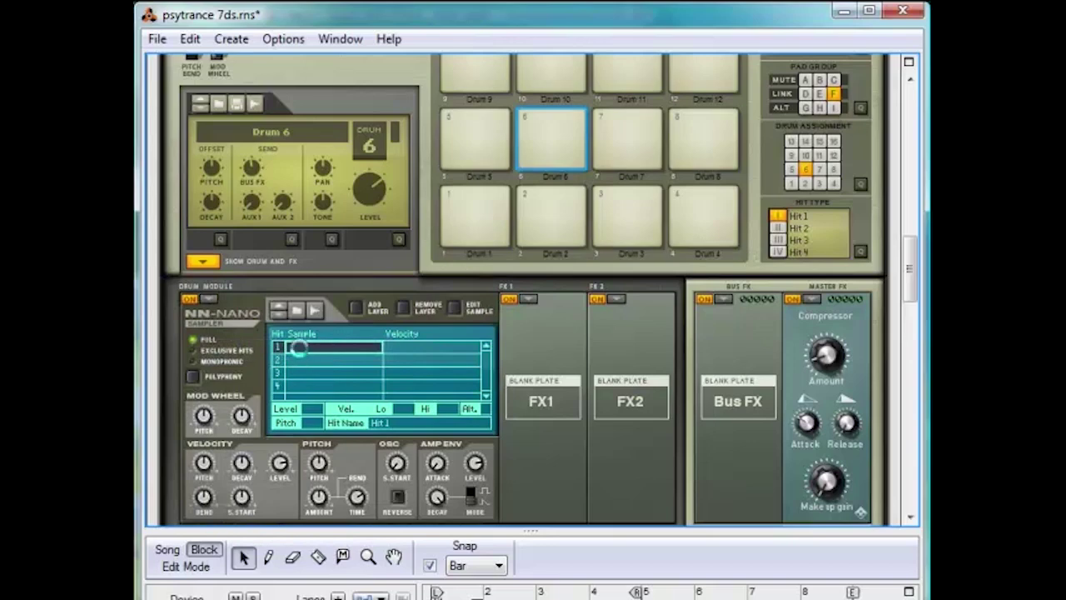
pyautogui.doubleClick(298, 351)
pyautogui.scroll(-9, 507, 277)
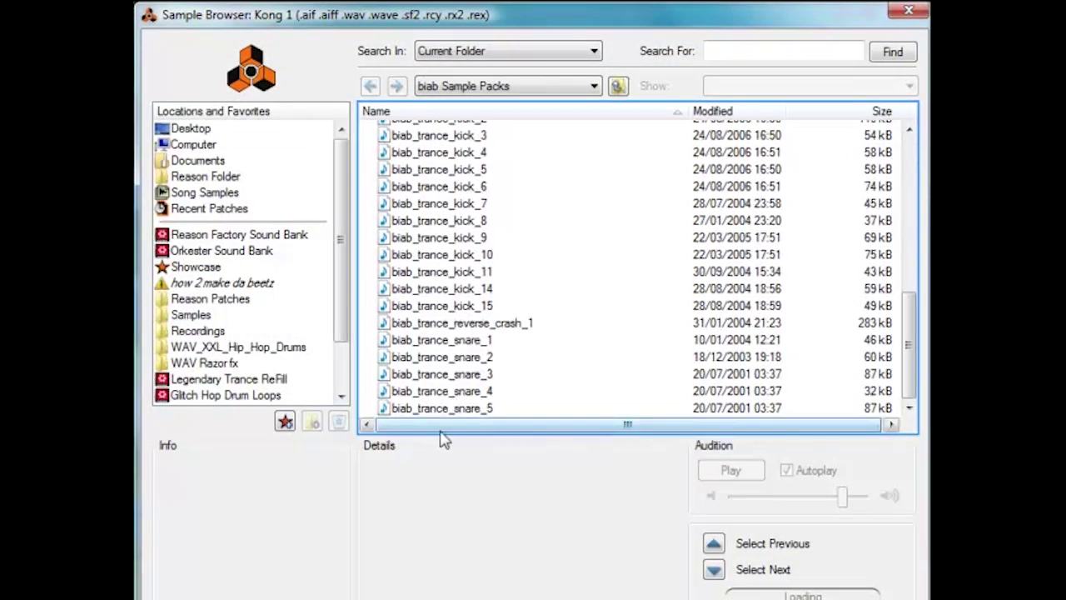
pyautogui.click(482, 409)
pyautogui.doubleClick(481, 410)
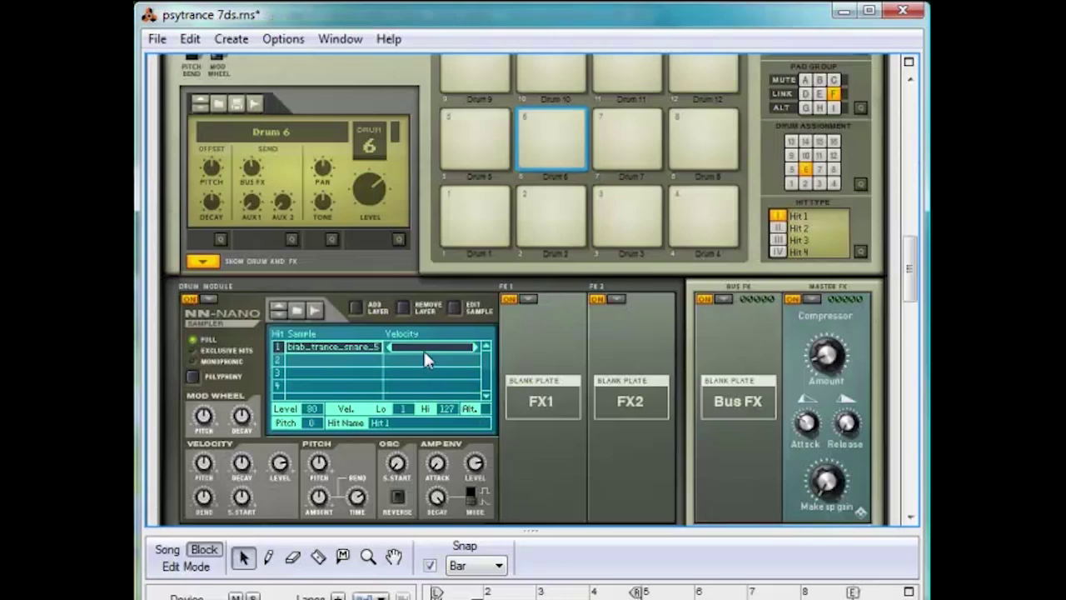
# Audition Drum 2's snare, then set Drum 6's sample start to +1,625 frames.
pyautogui.click(558, 212)
pyautogui.click(188, 299)
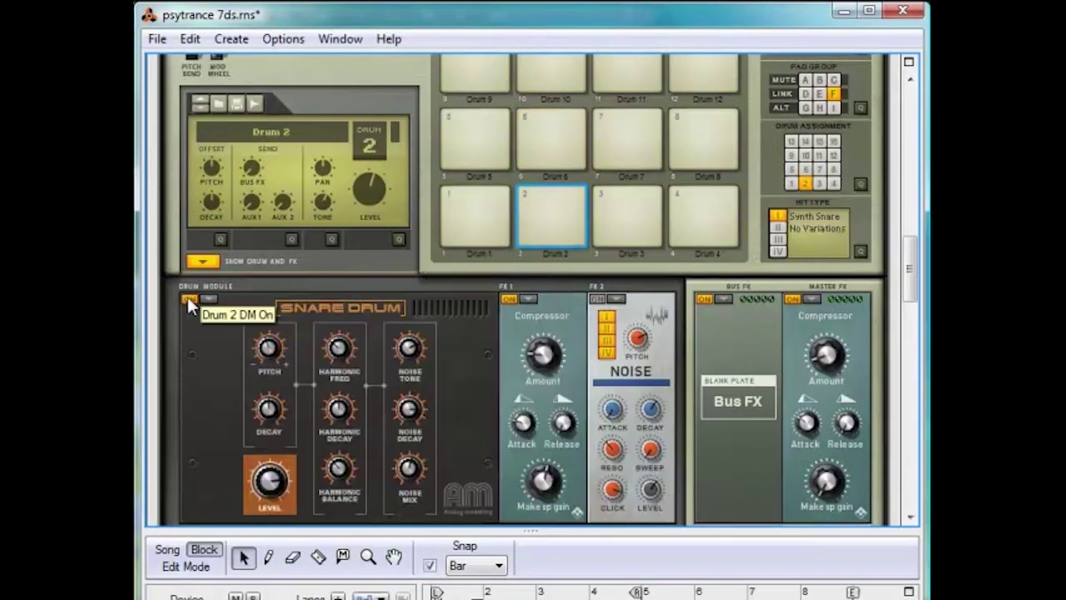
pyautogui.click(188, 299)
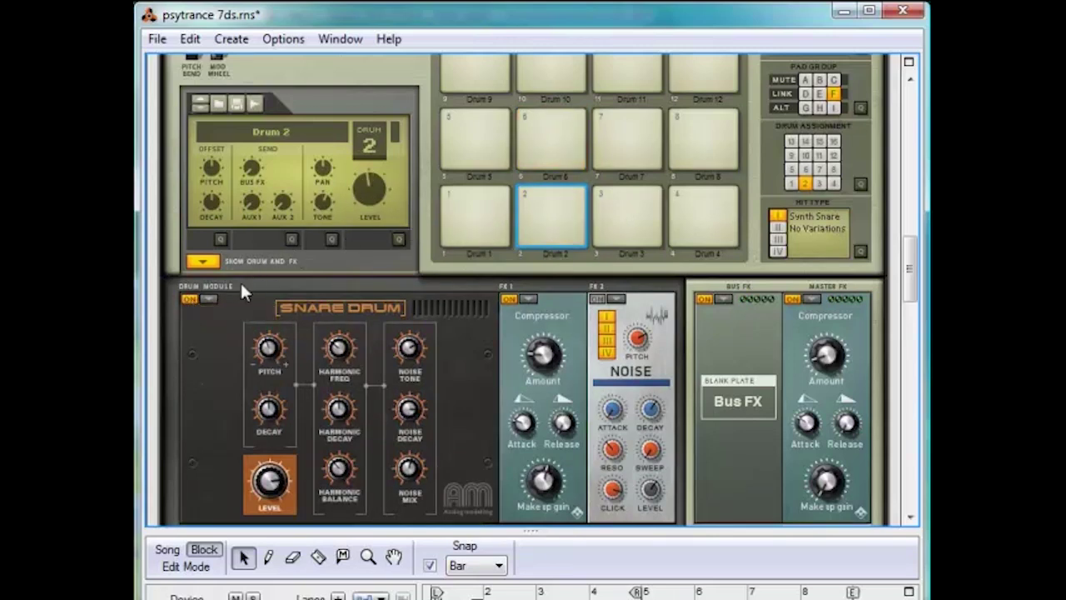
pyautogui.click(542, 163)
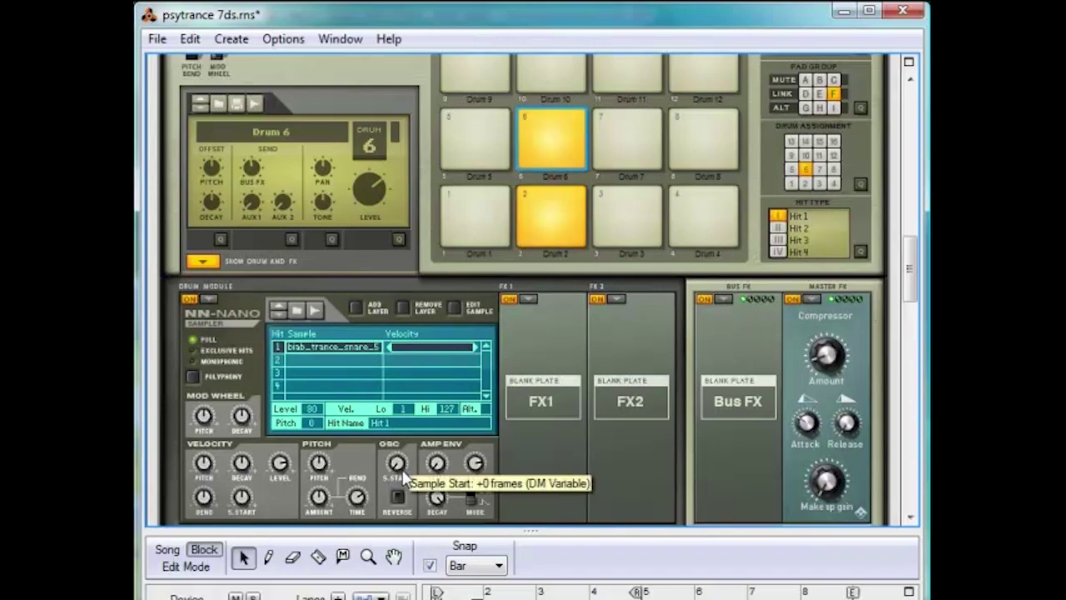
pyautogui.moveTo(402, 471)
pyautogui.mouseDown()
pyautogui.moveTo(400, 452)
pyautogui.moveTo(397, 468)
pyautogui.mouseUp()
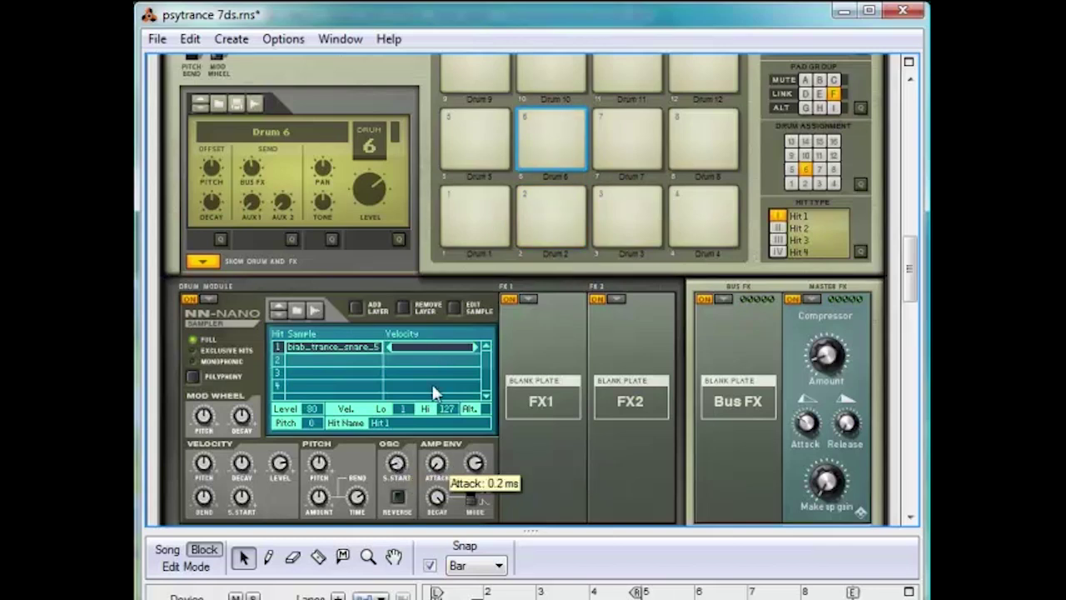
# Give Drum 6 a Compressor in FX1 with make-up gain 92 and a Parametric EQ in FX2.
pyautogui.click(536, 298)
pyautogui.click(624, 408)
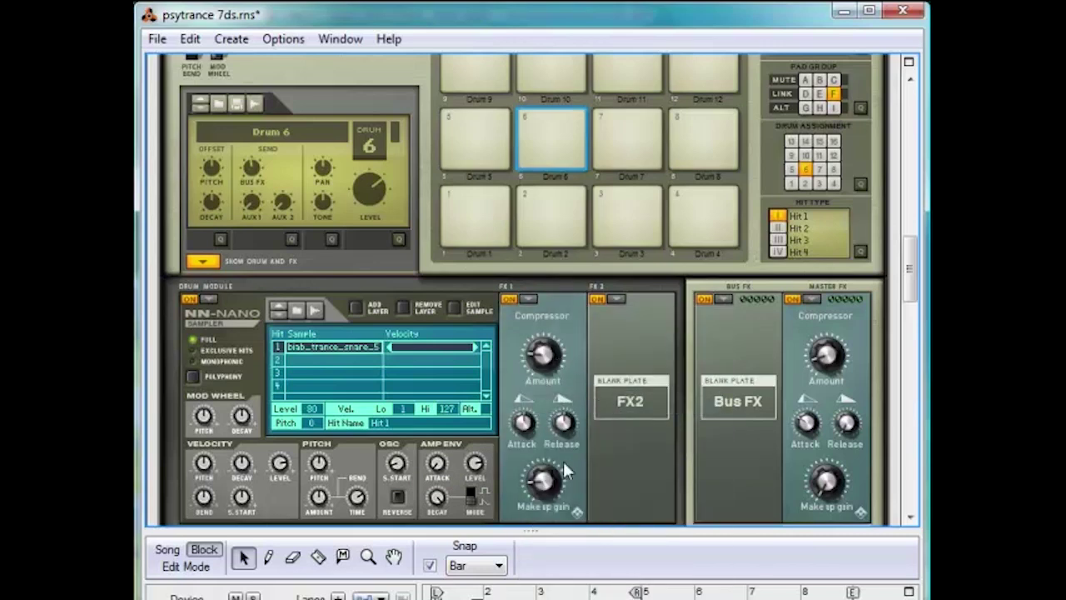
pyautogui.moveTo(563, 454)
pyautogui.mouseDown()
pyautogui.moveTo(570, 444)
pyautogui.moveTo(556, 469)
pyautogui.mouseUp()
pyautogui.click(615, 300)
pyautogui.click(708, 470)
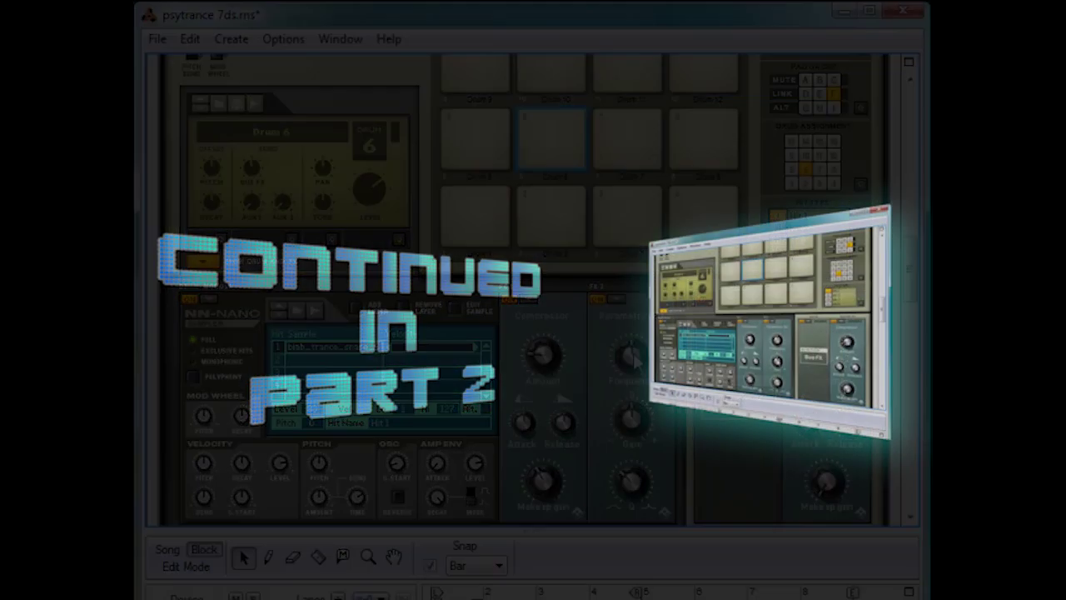